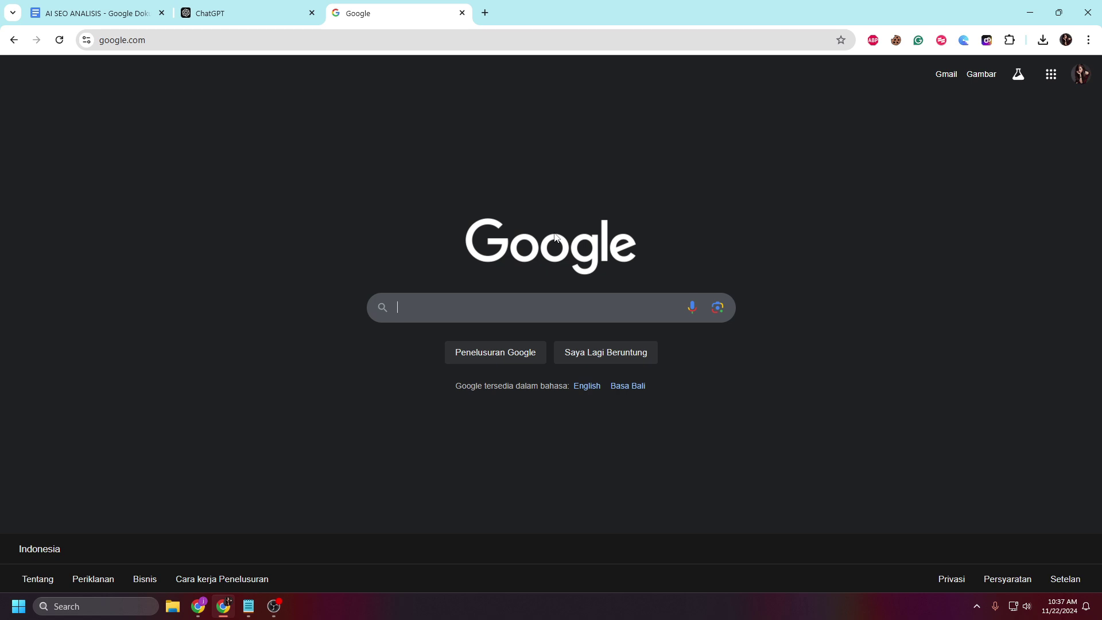
Search Google for "sawarna srikandi" and open the INDRAK article "Wisata Pantai Sawarna Srikandi dan Keunikan Budayanya".
text(sawa)
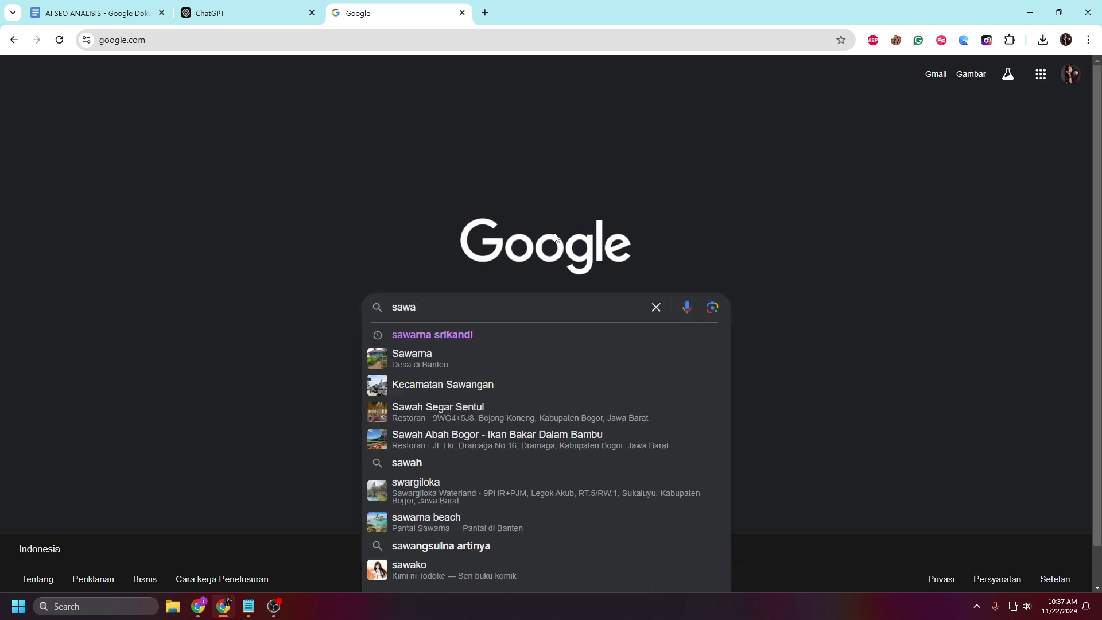
text(rna s)
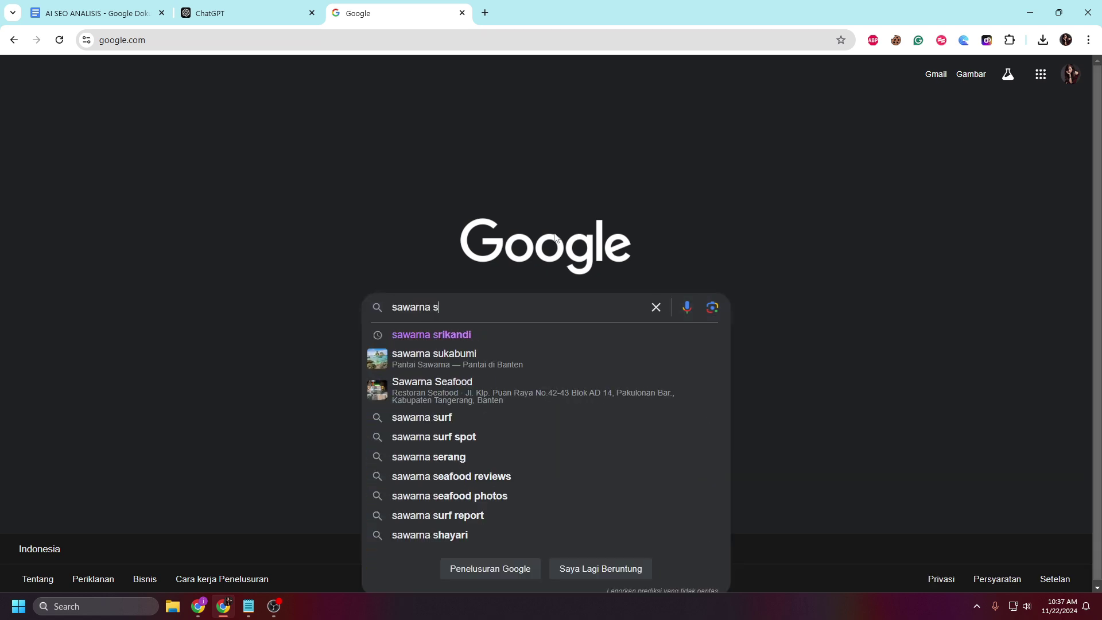
text(rikandi)
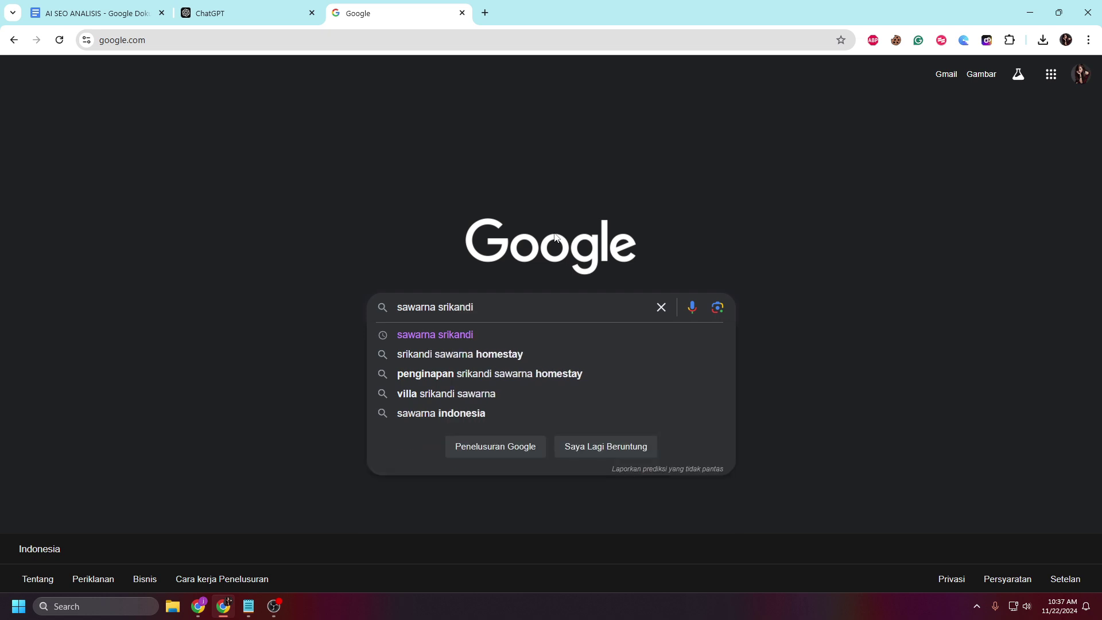
key(Return)
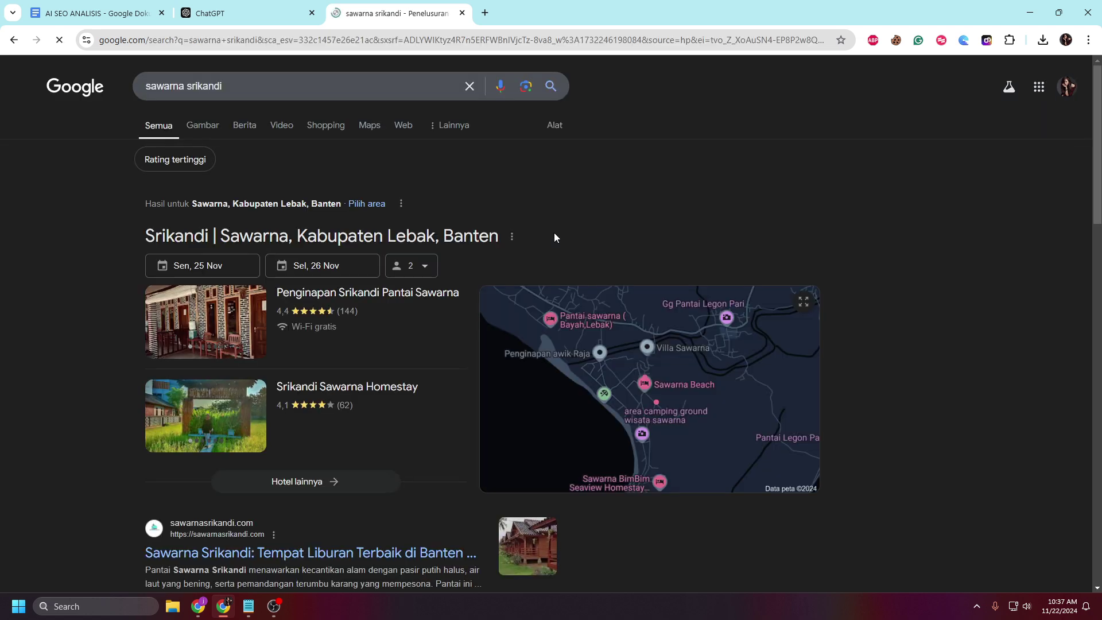
scroll(597, 222, down, 4)
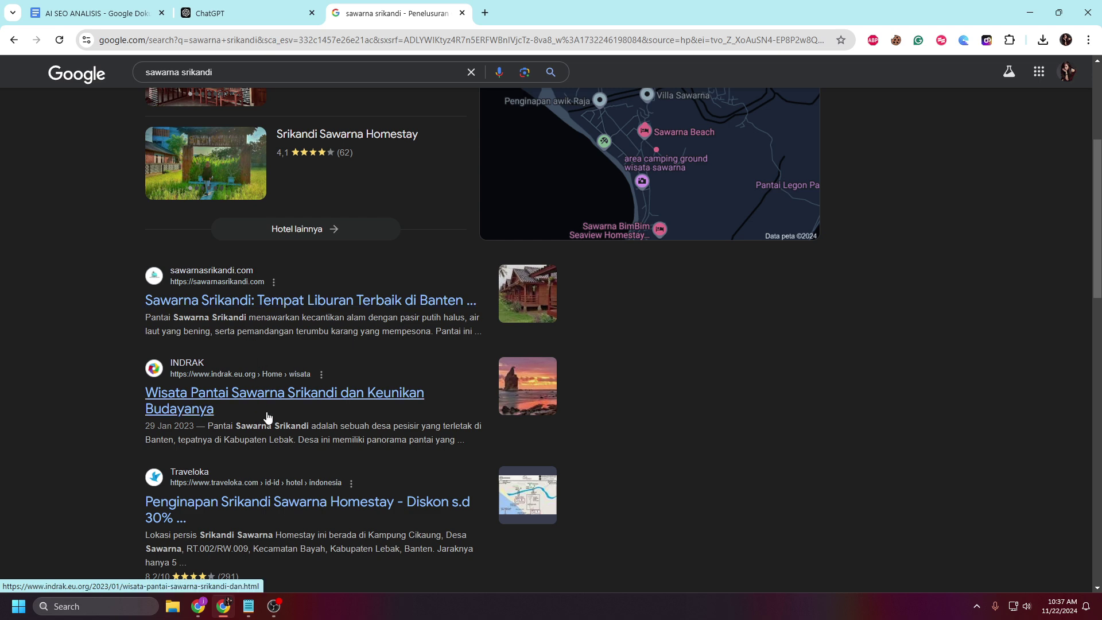
click(230, 399)
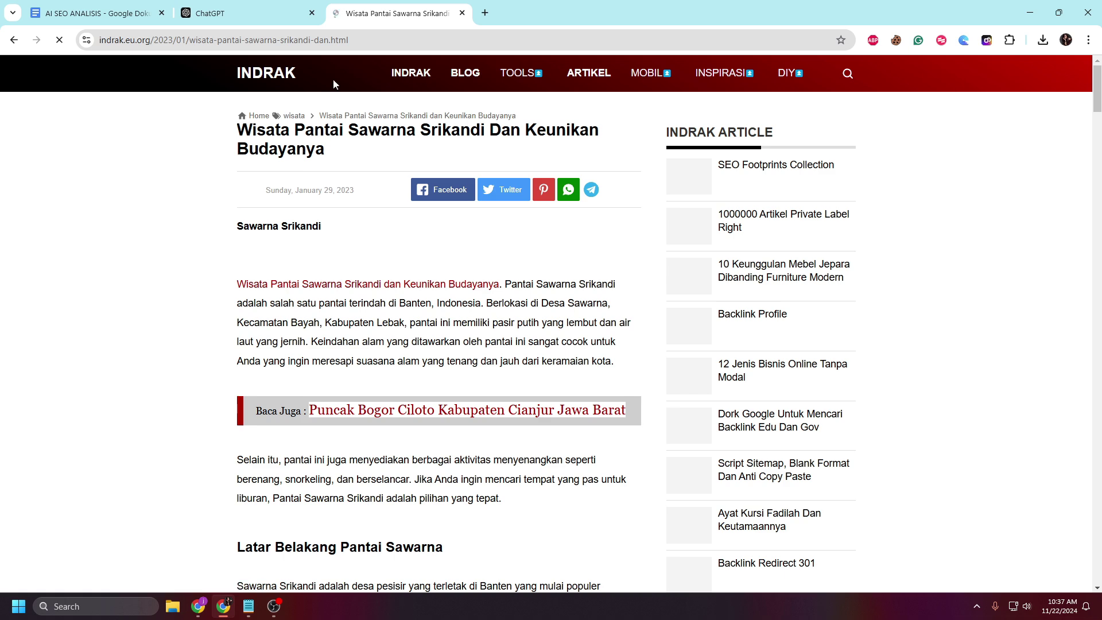
Copy the article's web address and paste it over the {URL} placeholder in the Indonesian prompt of the AI SEO ANALISIS document.
click(318, 42)
right_click(318, 41)
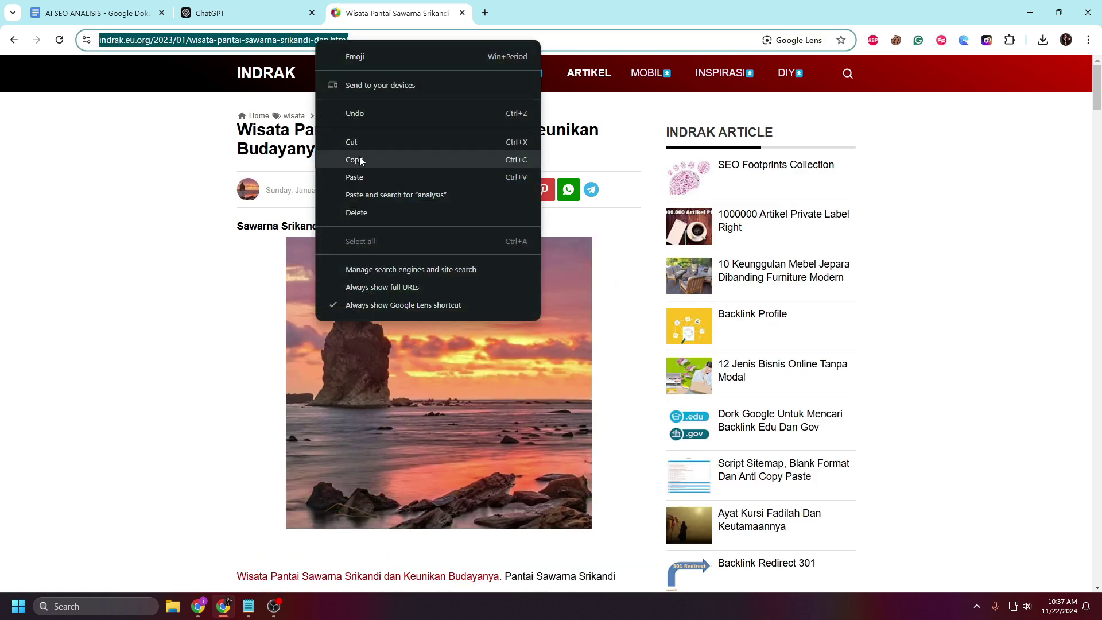
click(354, 160)
click(107, 8)
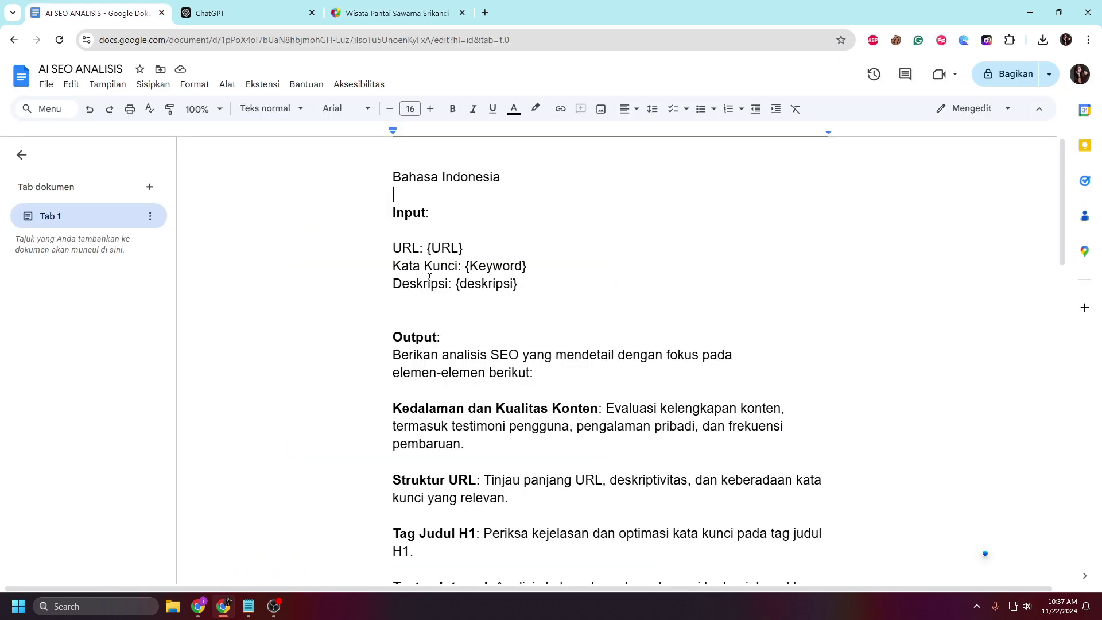
click(425, 247)
drag(427, 247, 463, 247)
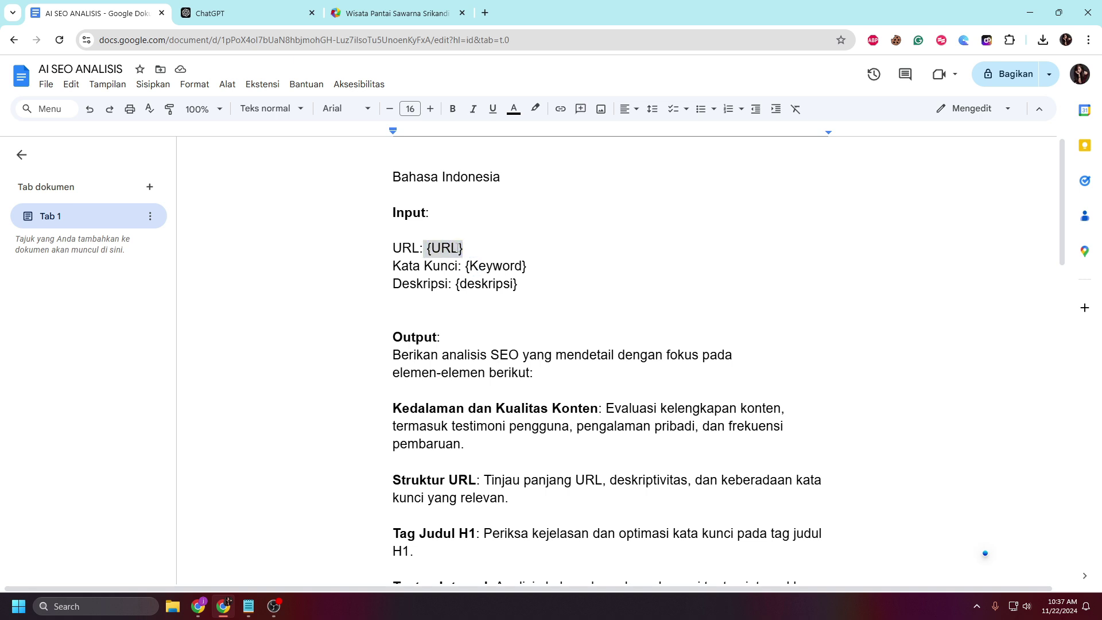
right_click(458, 248)
click(495, 301)
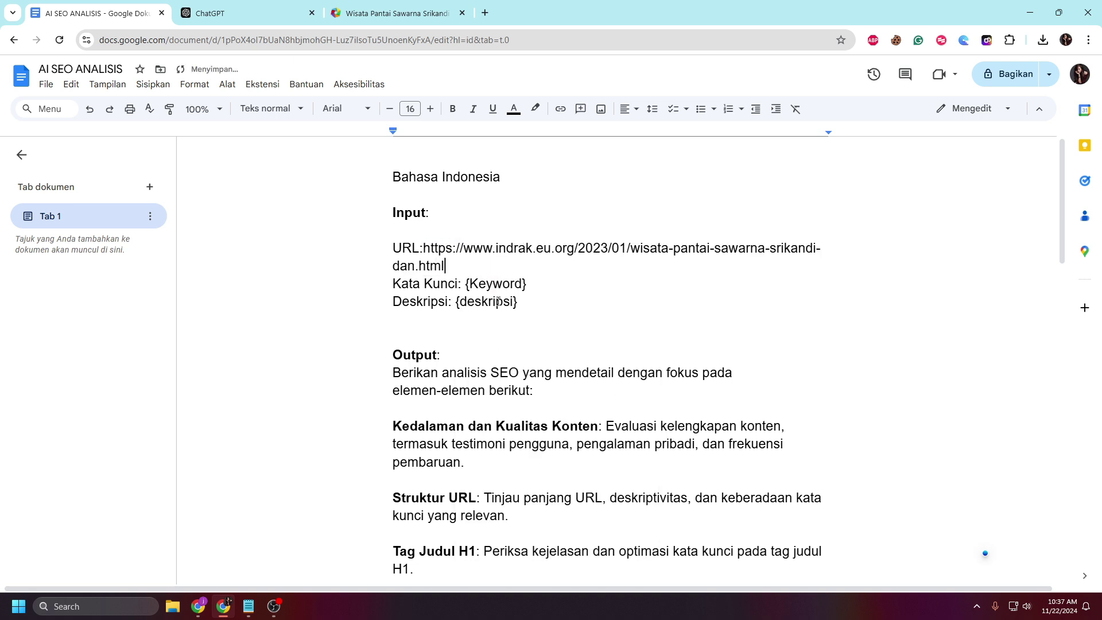
Copy the search phrase "sawarna srikandi" from the Google results and paste it over the {Keyword} placeholder in the prompt document.
click(344, 14)
click(13, 40)
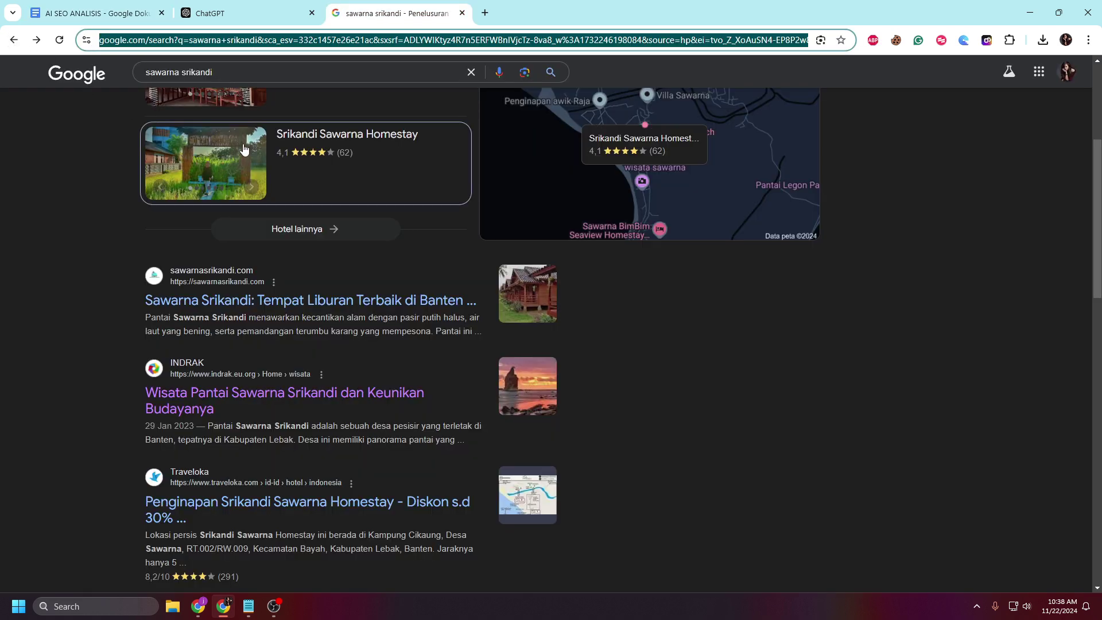
drag(219, 73, 139, 71)
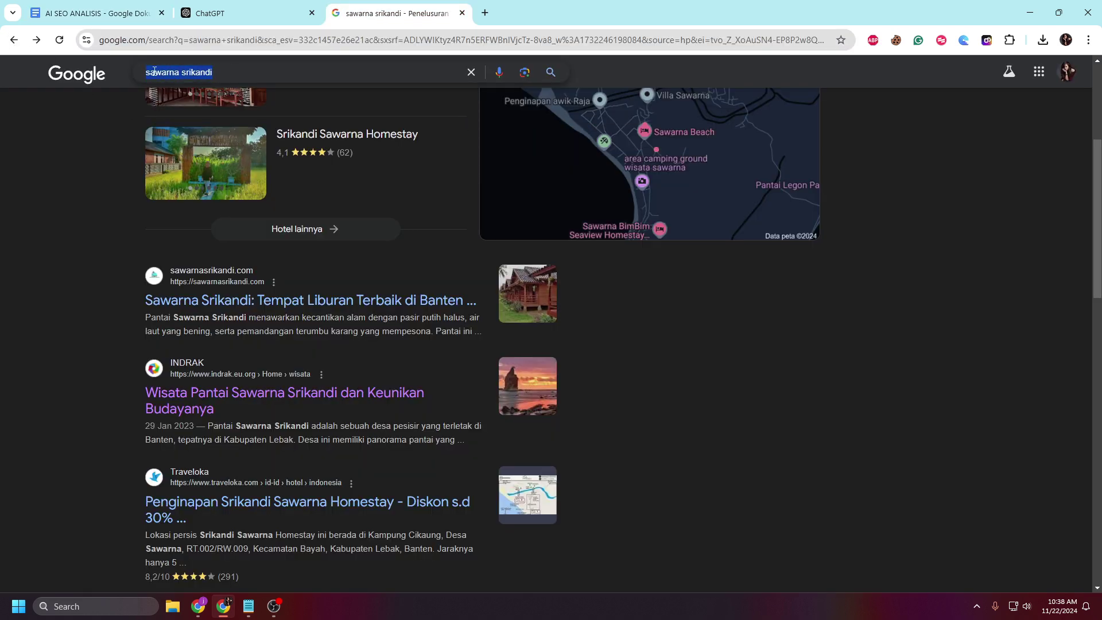
right_click(154, 72)
click(182, 125)
click(94, 12)
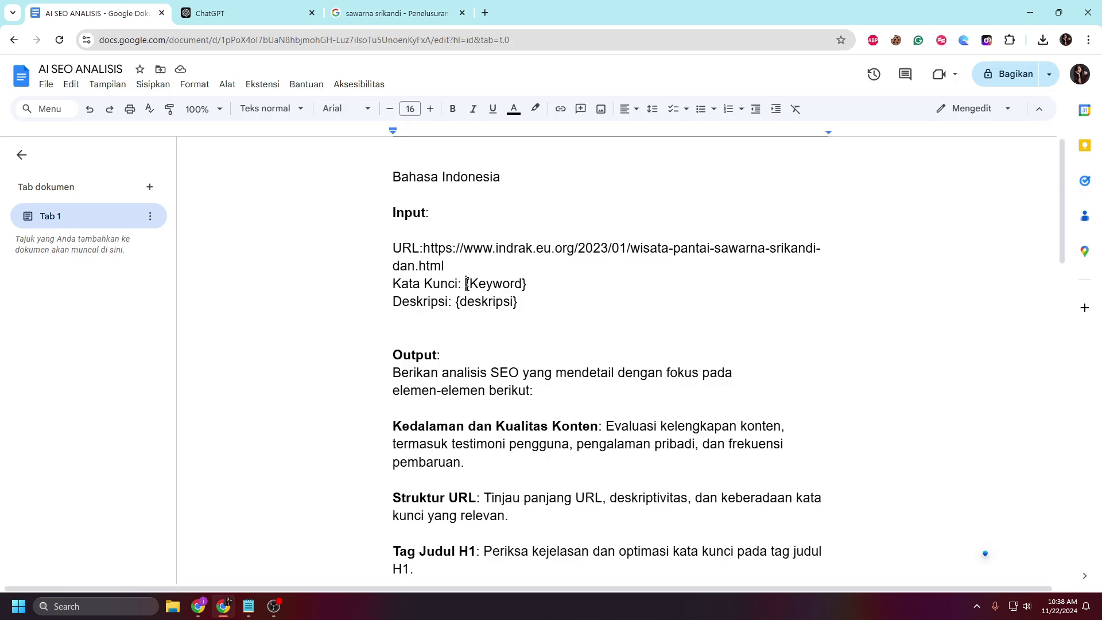
drag(465, 283, 526, 282)
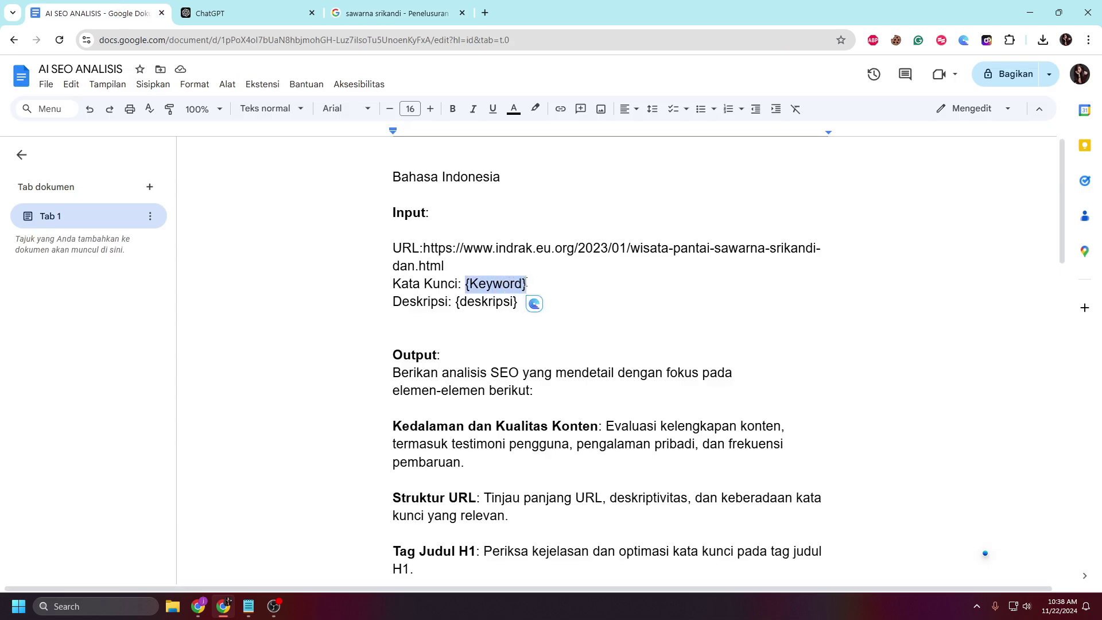
right_click(519, 284)
click(545, 335)
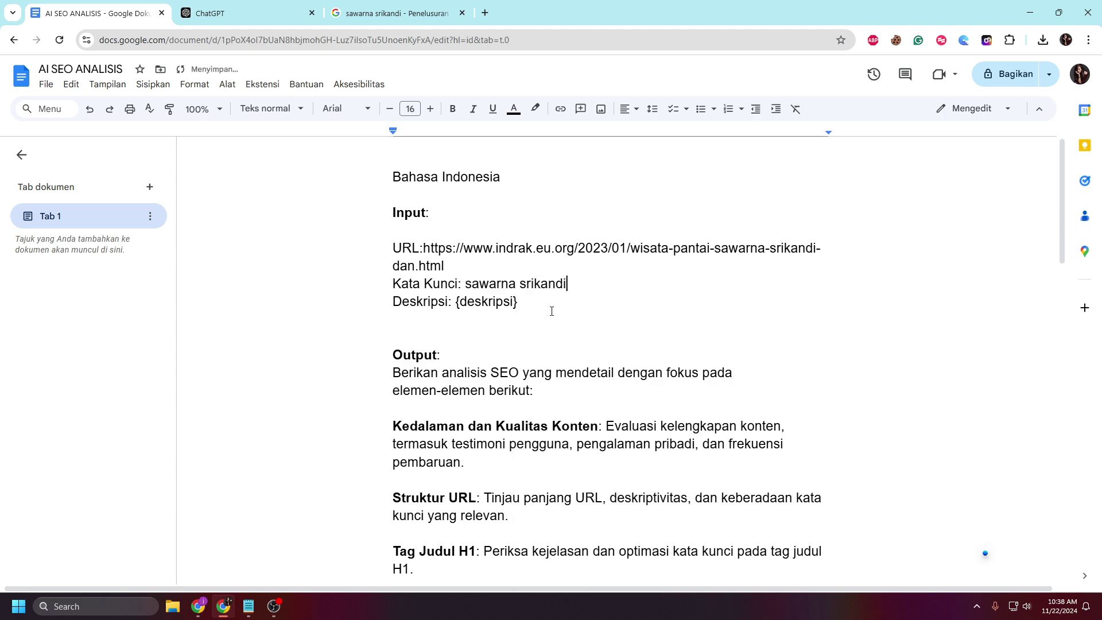
Copy the INDRAK result's description from "Pantai Sawarna Srikandi" to "panorama pantai yang" and paste it over the {deskripsi} placeholder in the document.
click(382, 15)
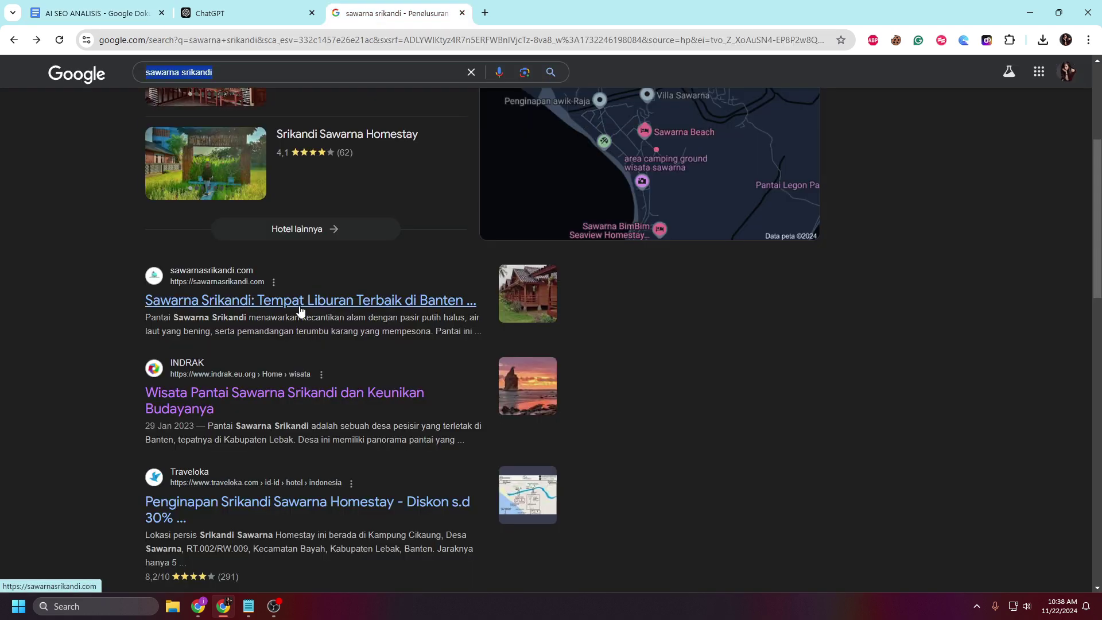
scroll(263, 369, down, 1)
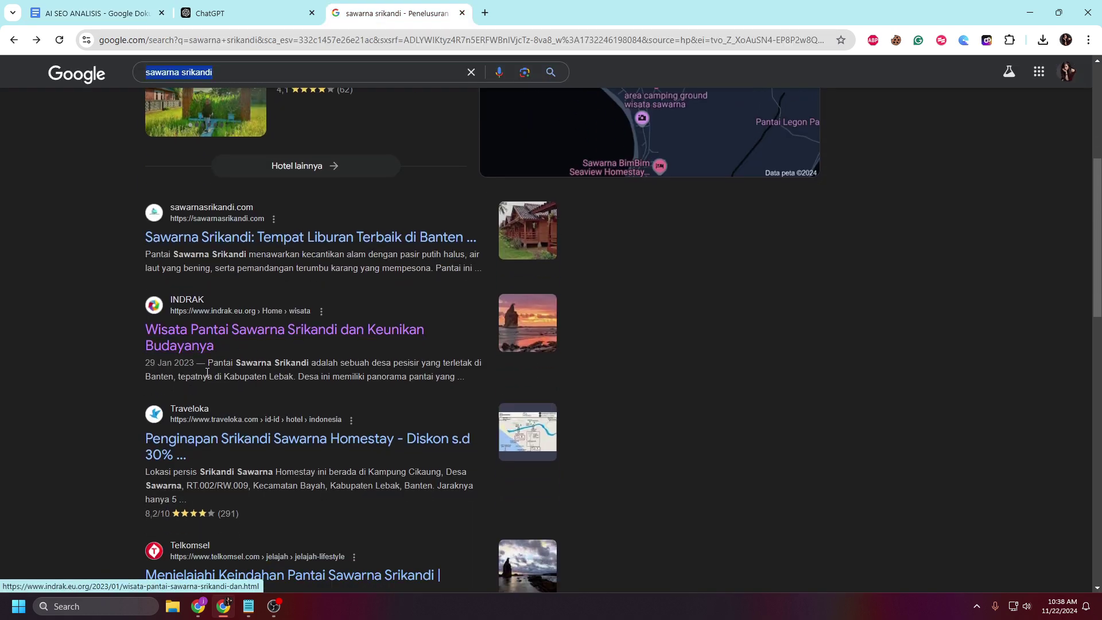
drag(210, 364, 455, 376)
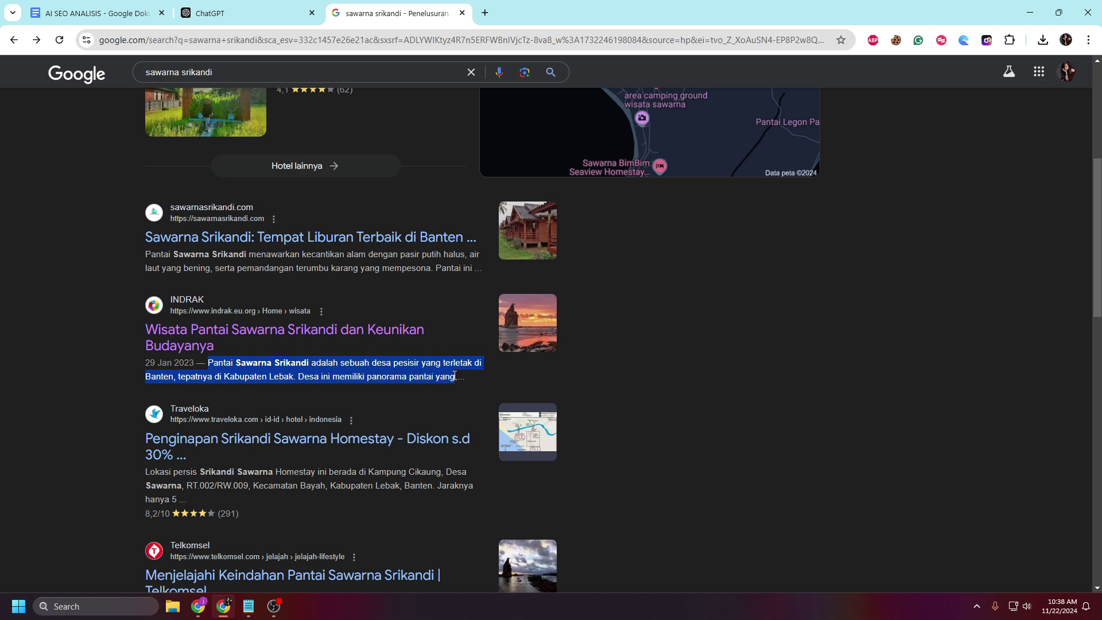
right_click(416, 377)
click(436, 393)
click(115, 17)
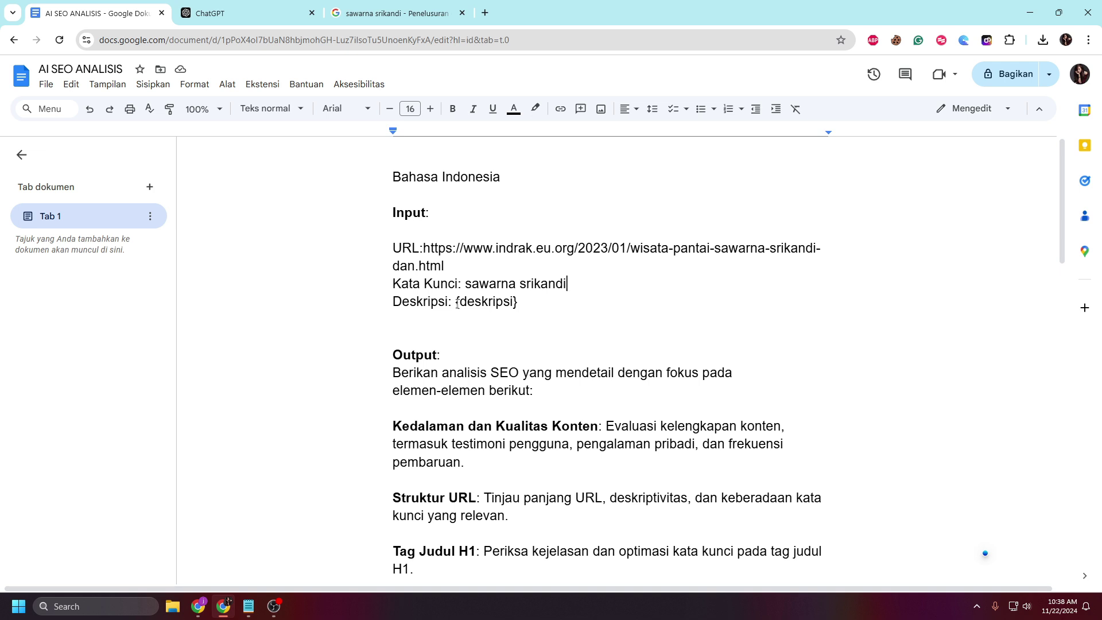
drag(457, 303, 518, 303)
right_click(510, 302)
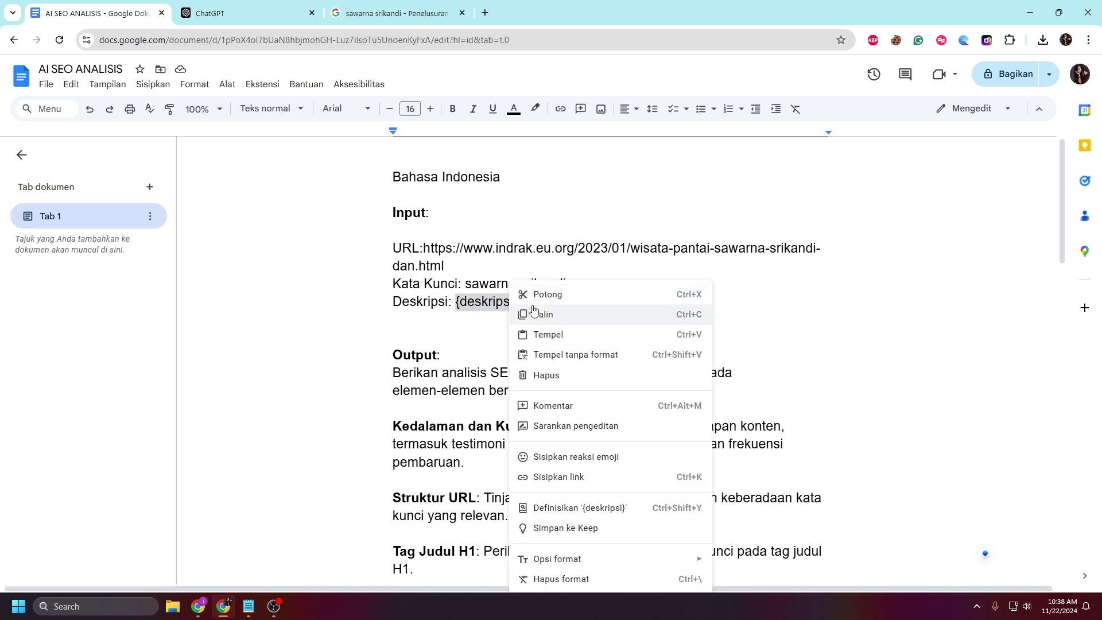
click(548, 334)
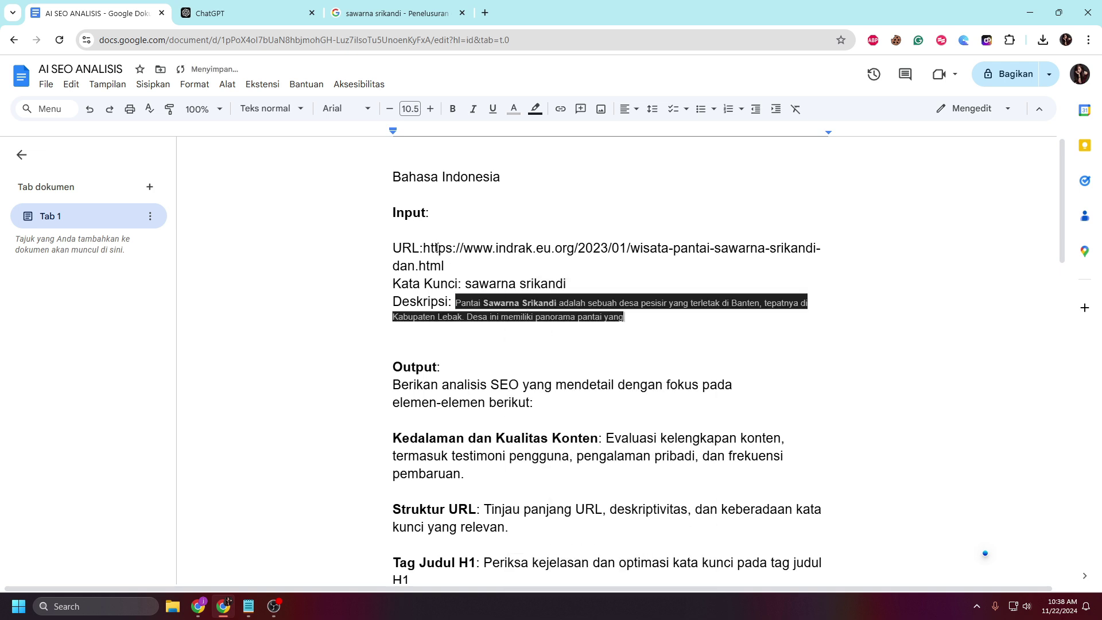
Copy the completed Indonesian prompt from "Input" through its final paragraph, paste it into a new ChatGPT chat and send it.
drag(392, 212, 710, 263)
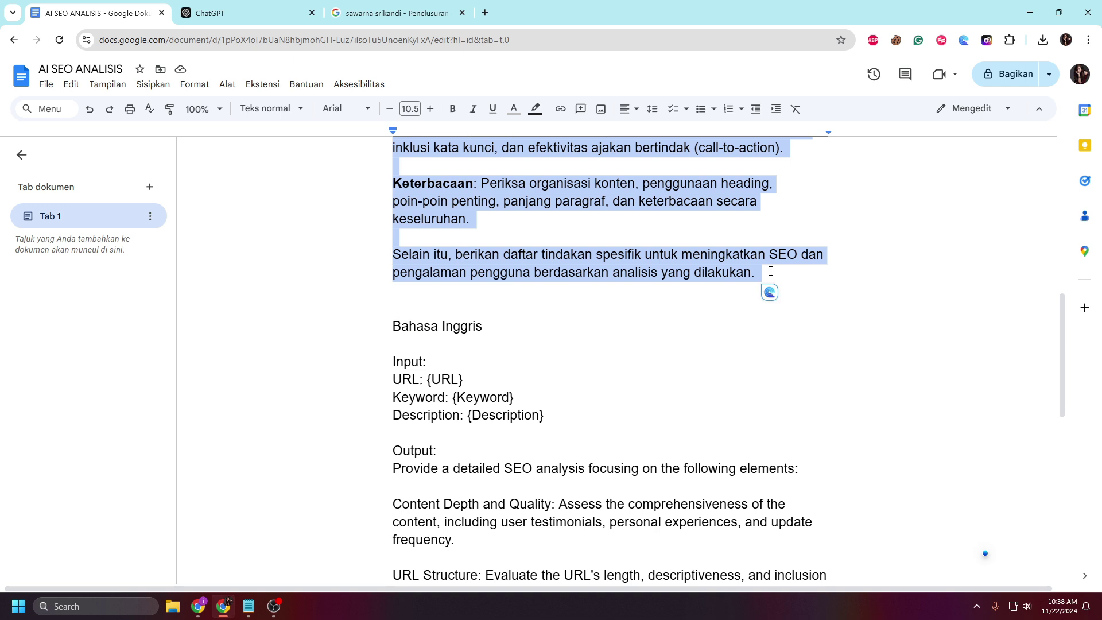
right_click(710, 263)
click(741, 296)
click(256, 19)
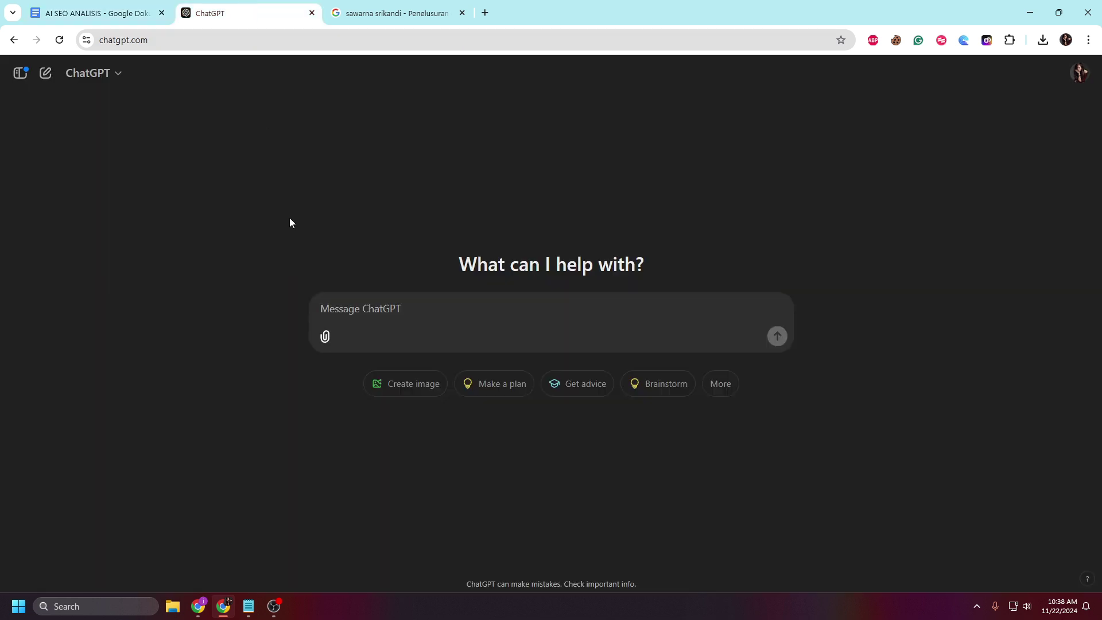
right_click(356, 307)
click(381, 439)
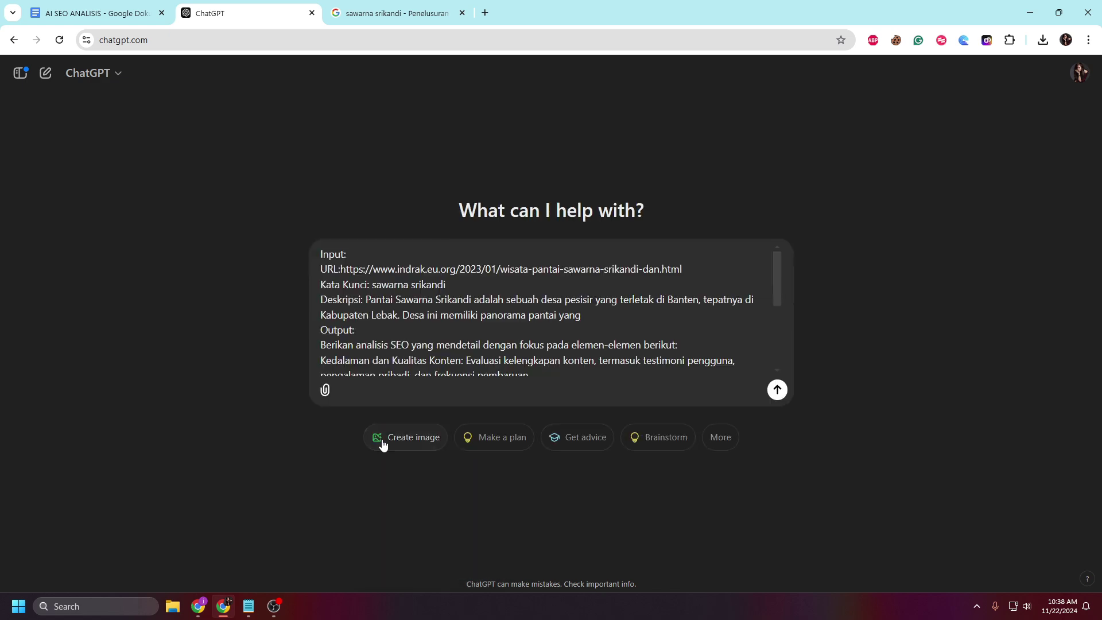
click(777, 390)
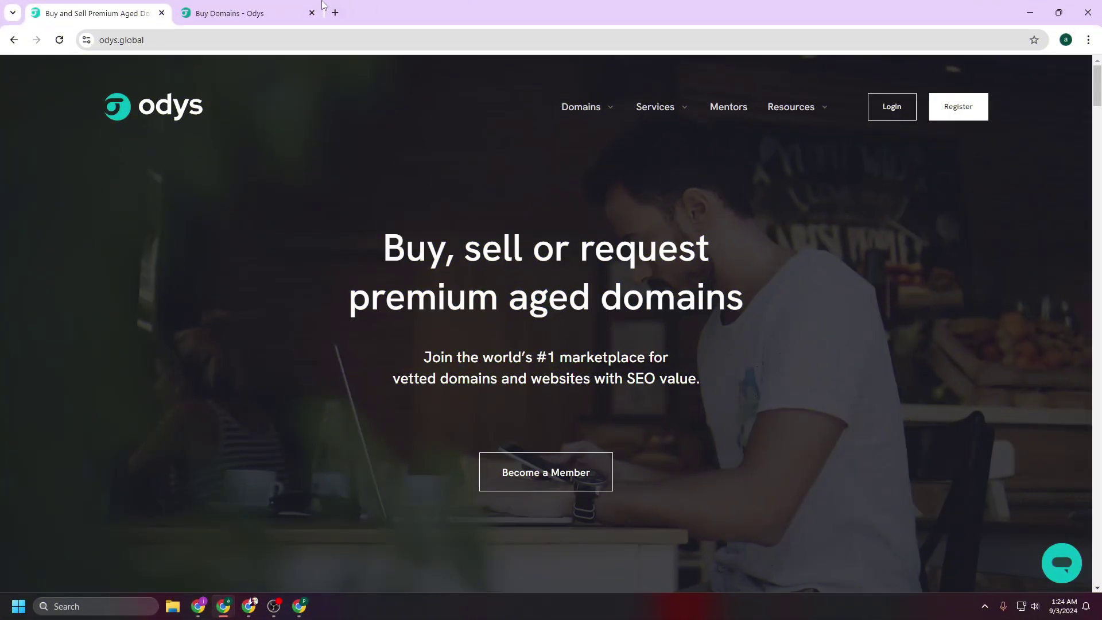
Browse the aged domain listings on the Odys marketplace, examining their prices, domain rank, referring domains and age.
click(282, 9)
scroll(449, 144, down, 1)
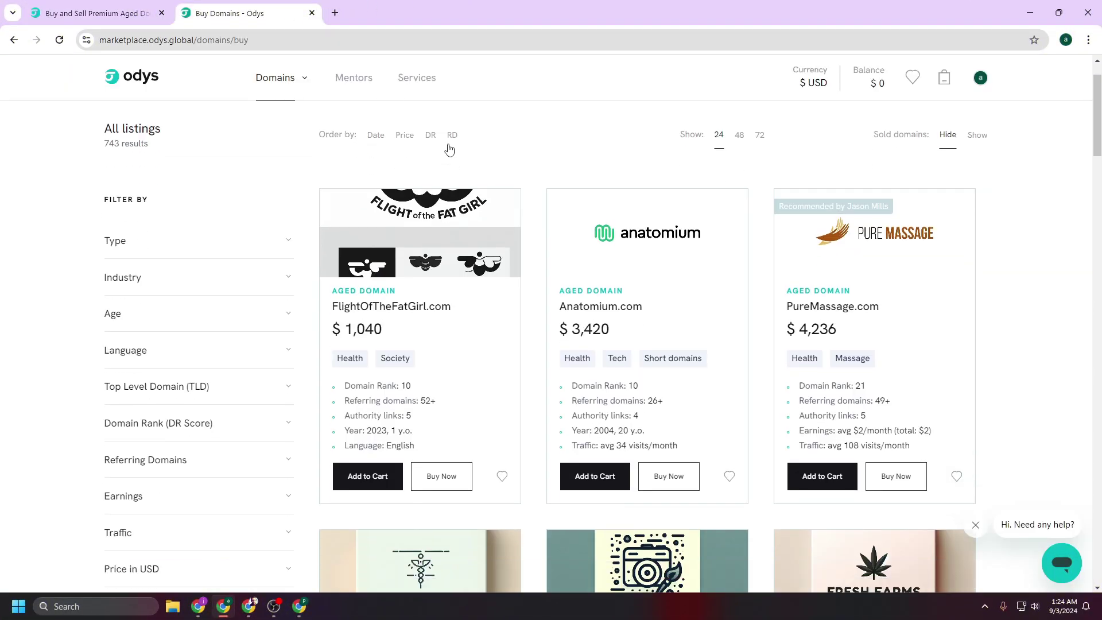
scroll(449, 149, down, 1)
scroll(449, 150, down, 2)
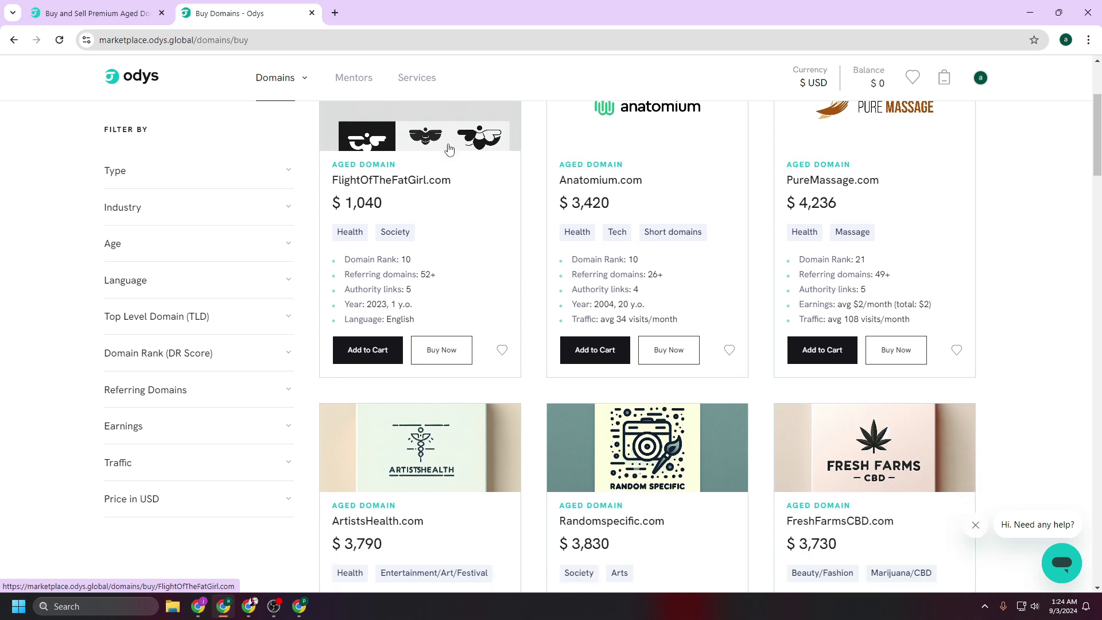
scroll(449, 150, down, 2)
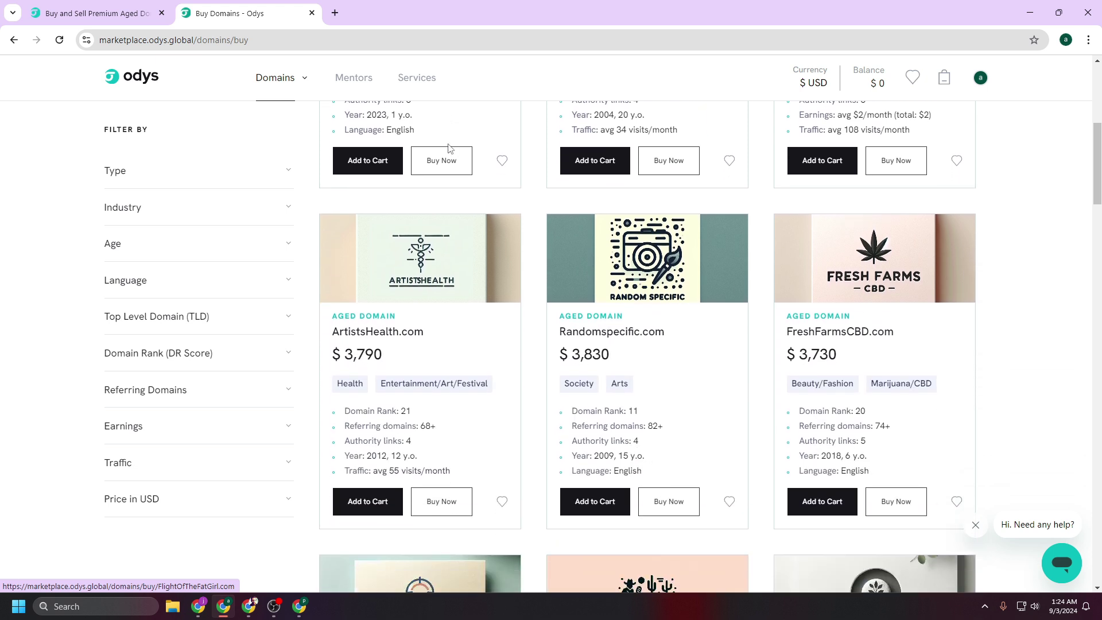
scroll(463, 202, down, 2)
scroll(465, 201, up, 2)
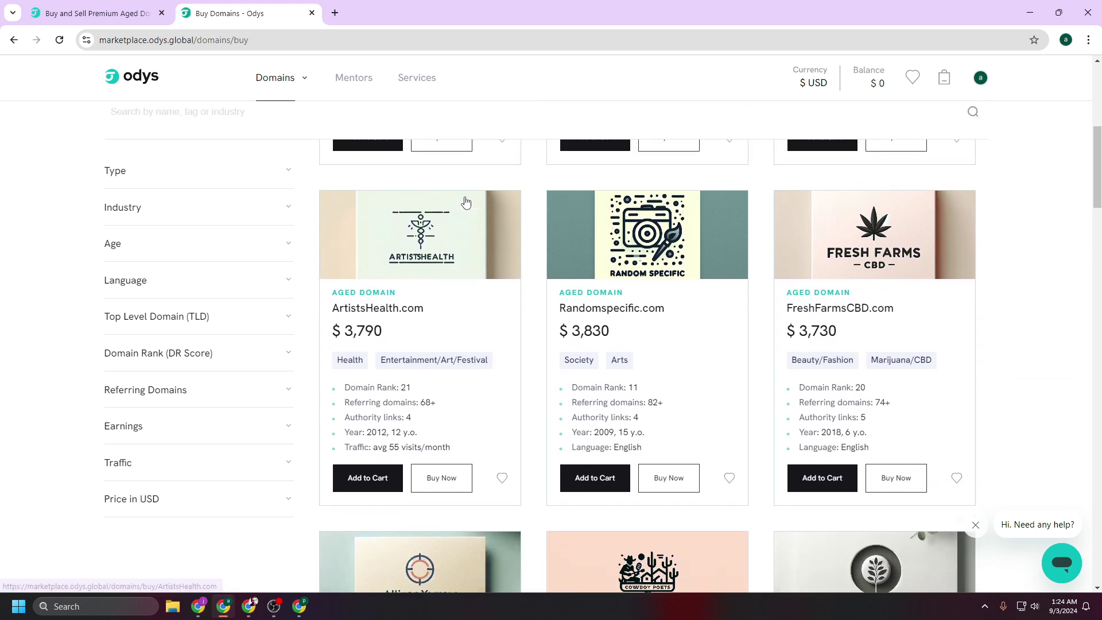
scroll(466, 201, down, 6)
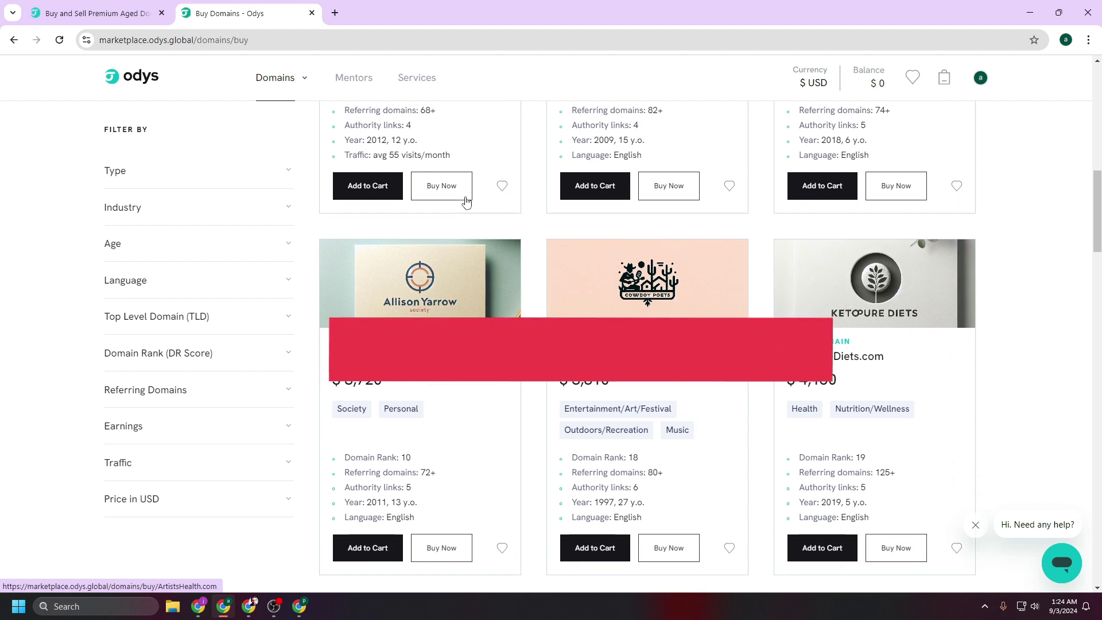
scroll(466, 203, down, 2)
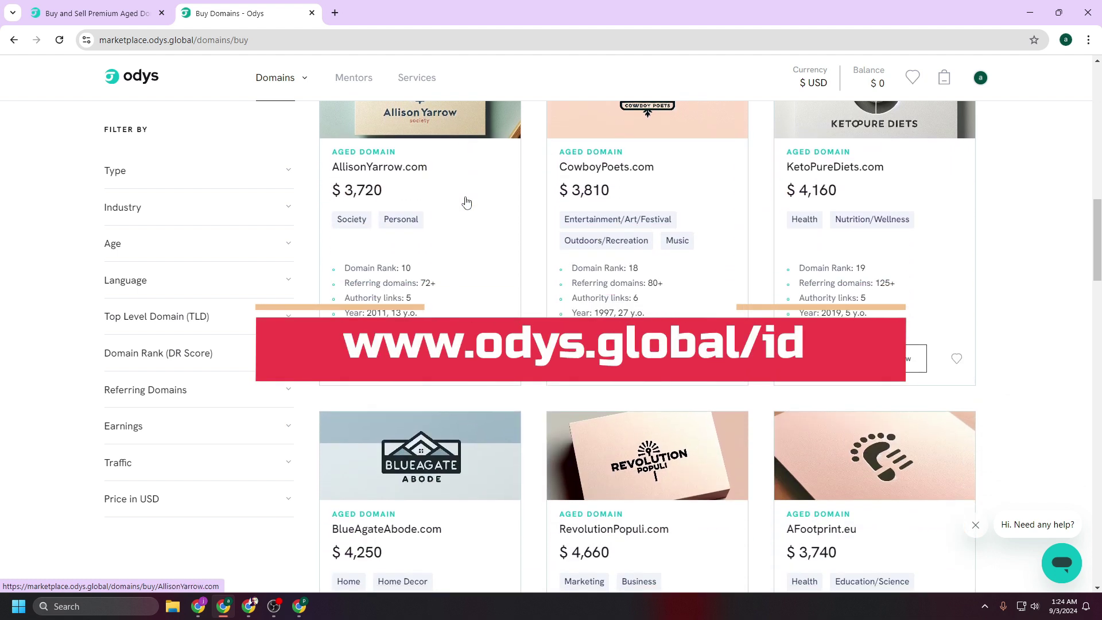
click(895, 362)
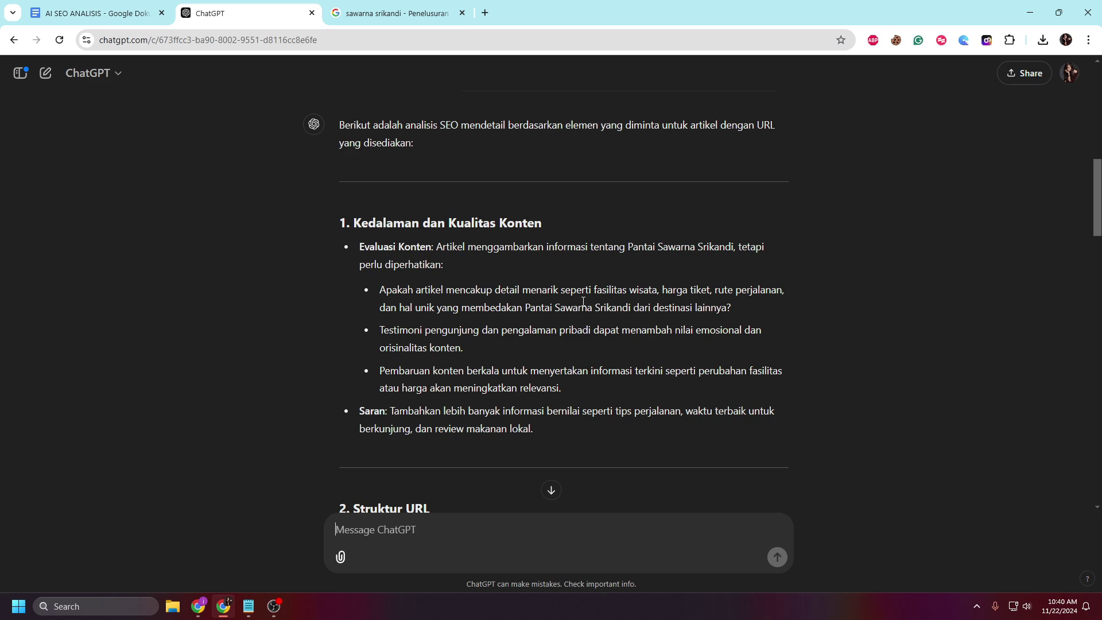
Review the content quality, URL structure, H1 title, internal link and meta description sections of the first SEO analysis.
scroll(585, 312, down, 3)
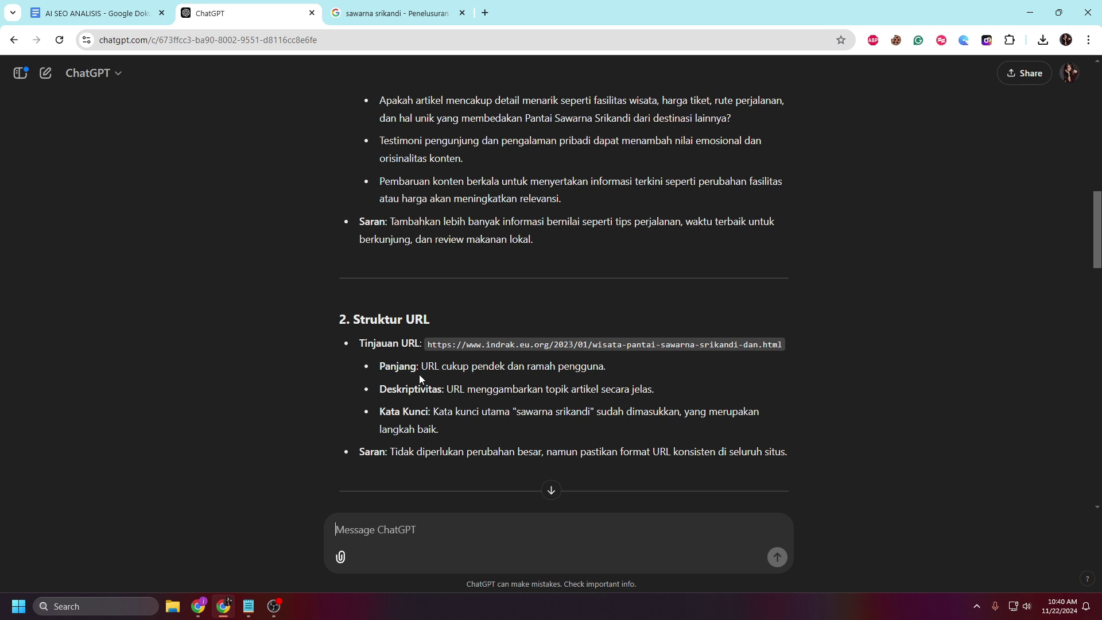
scroll(425, 362, down, 1)
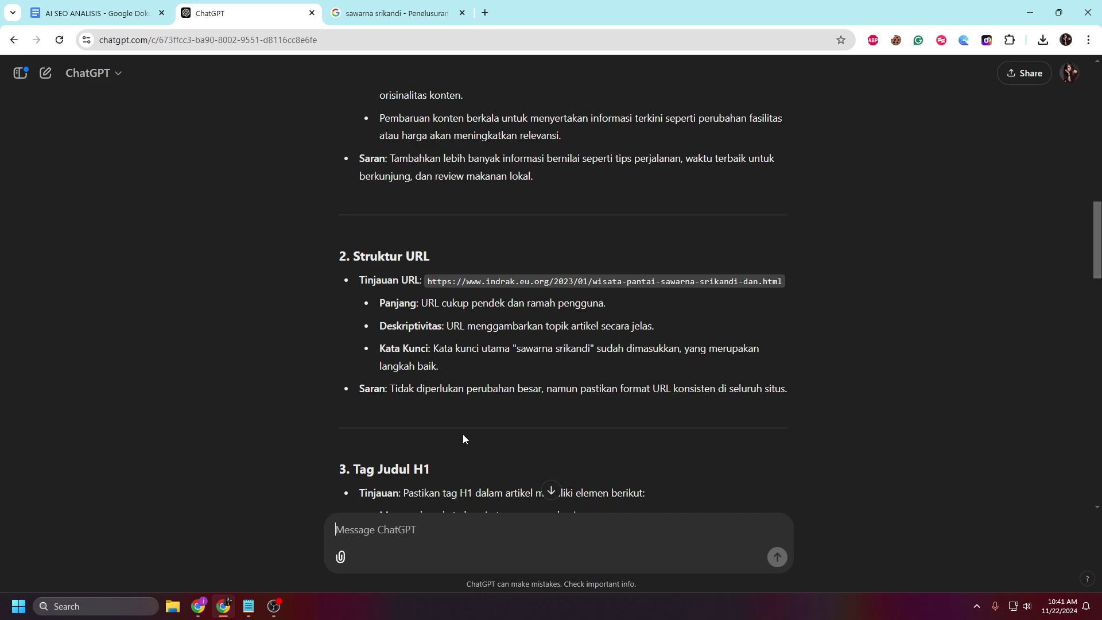
scroll(577, 443, down, 5)
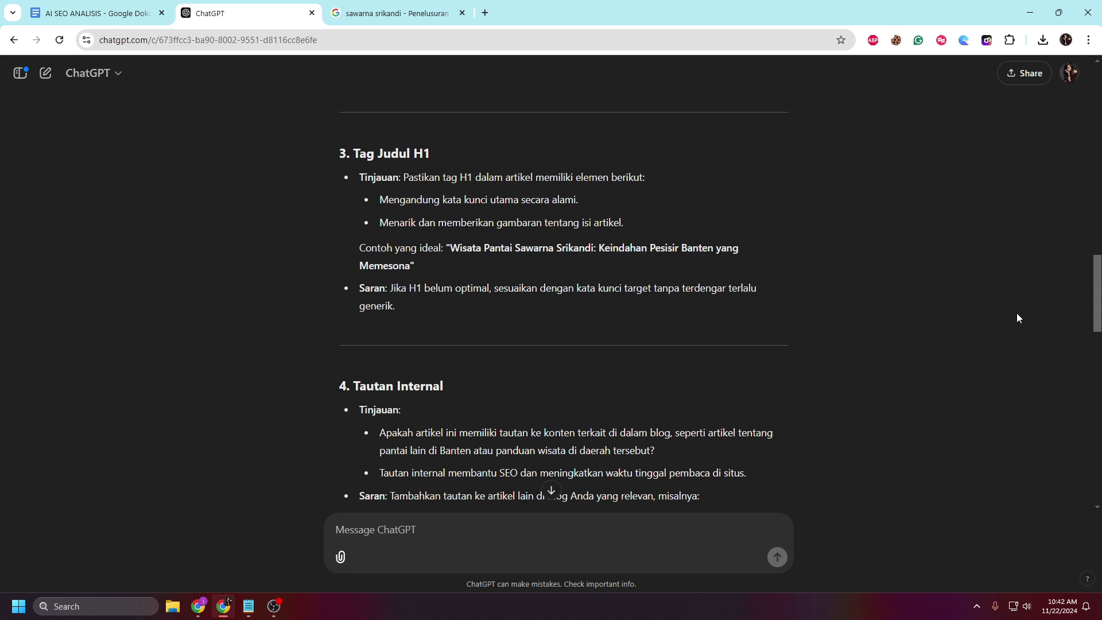
scroll(657, 390, down, 1)
scroll(657, 391, up, 2)
scroll(658, 390, down, 3)
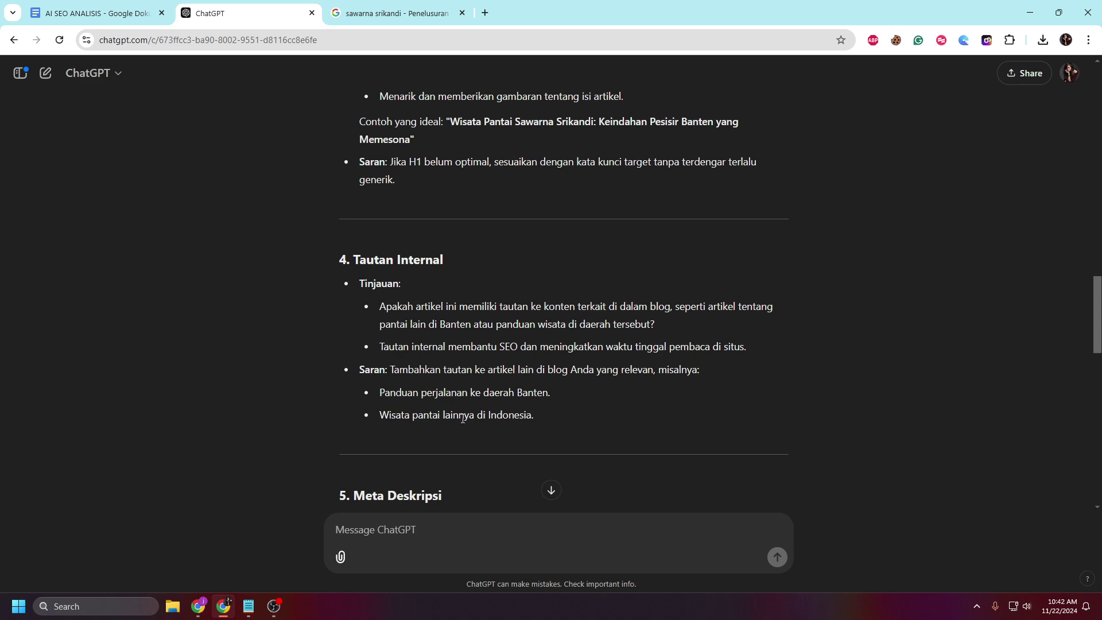
scroll(462, 418, down, 4)
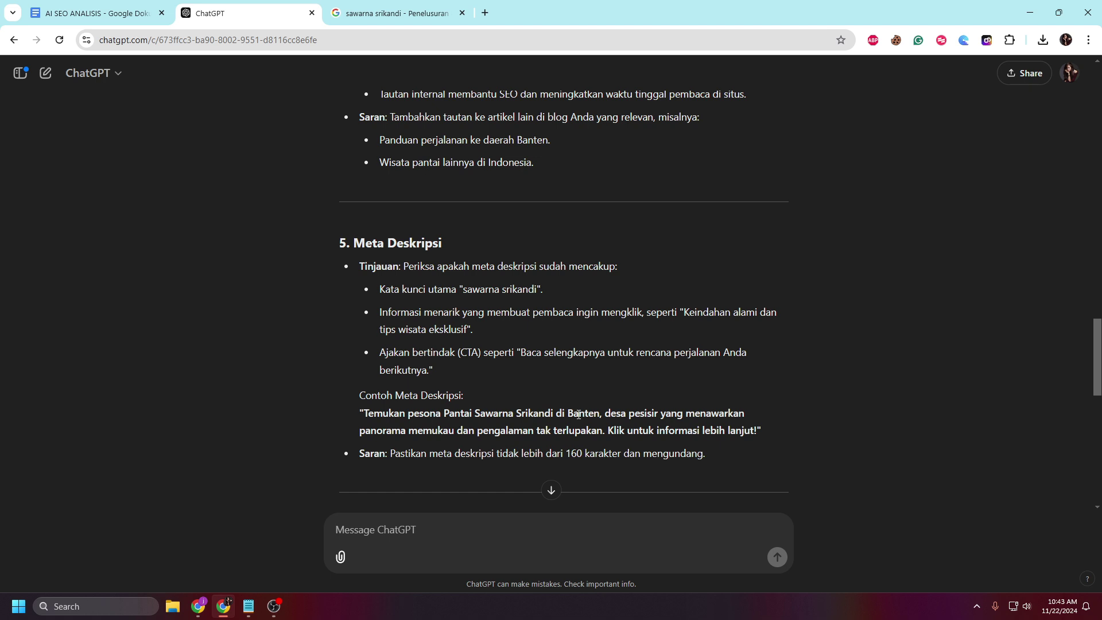
scroll(578, 414, down, 2)
scroll(577, 417, up, 1)
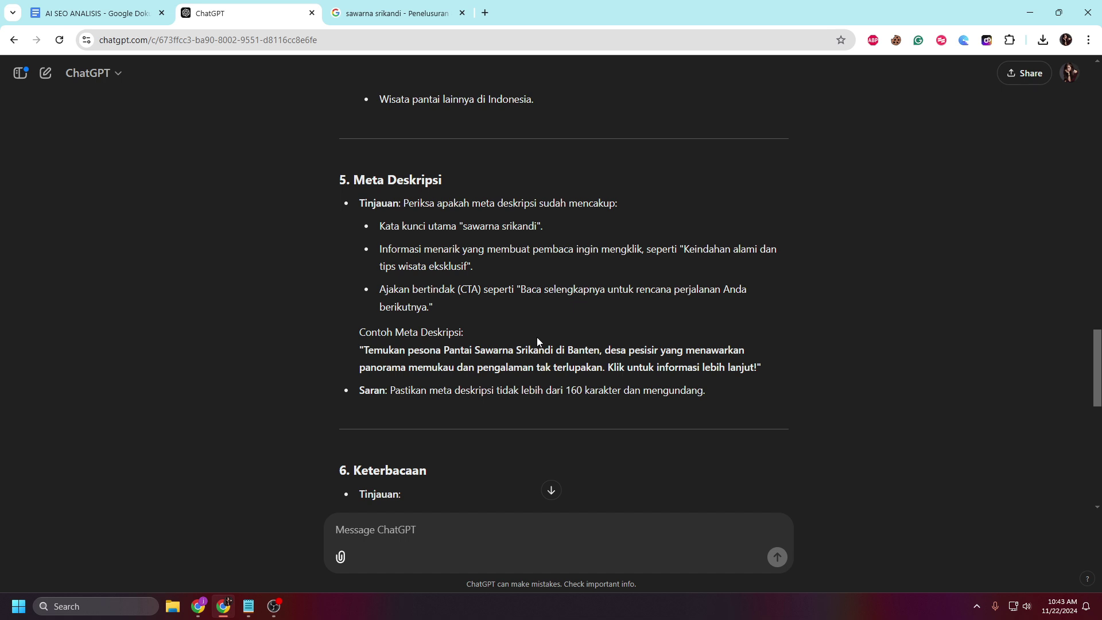
Read the "Keterbacaan" section and the "Rekomendasi Tindakan Spesifik" list, highlighting the advice on light, easily understood language.
scroll(537, 342, down, 3)
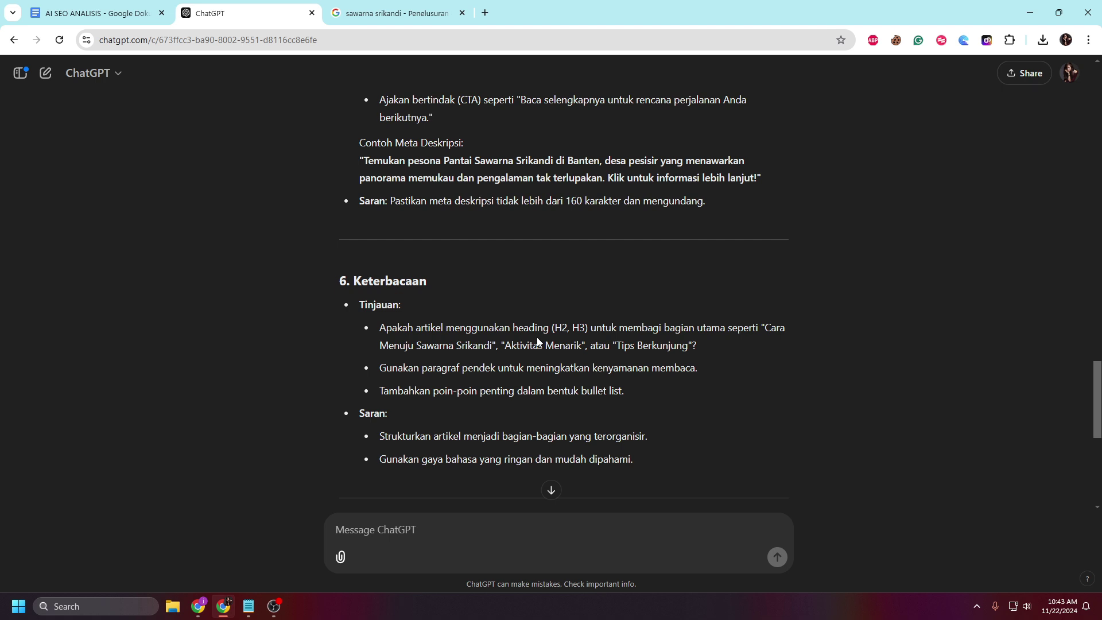
scroll(538, 341, down, 1)
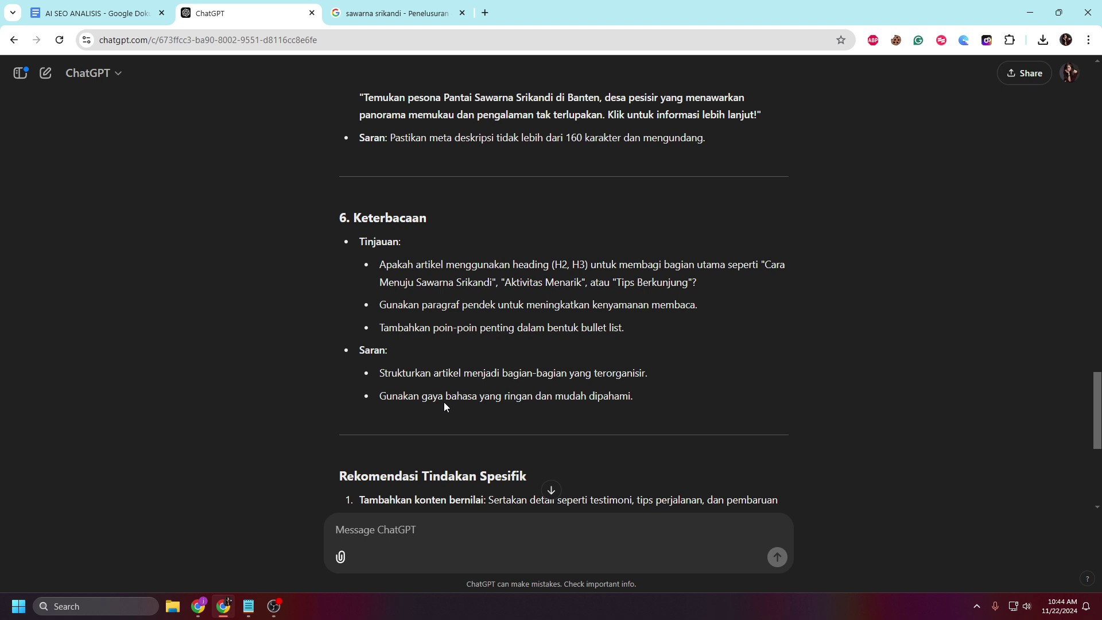
drag(634, 400, 383, 402)
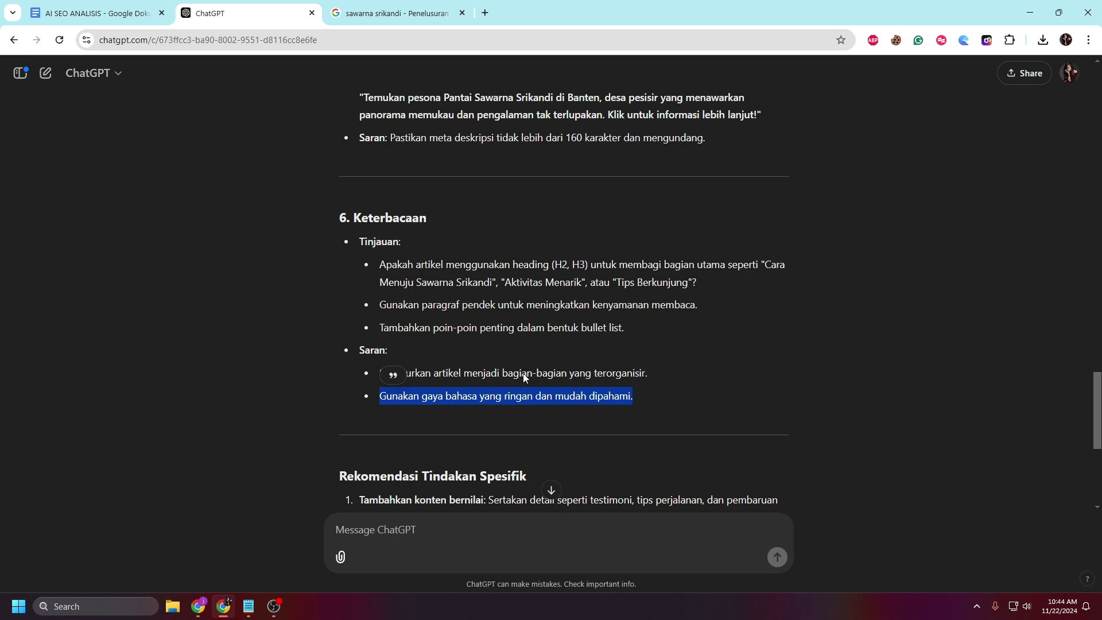
scroll(521, 381, up, 1)
scroll(522, 384, down, 4)
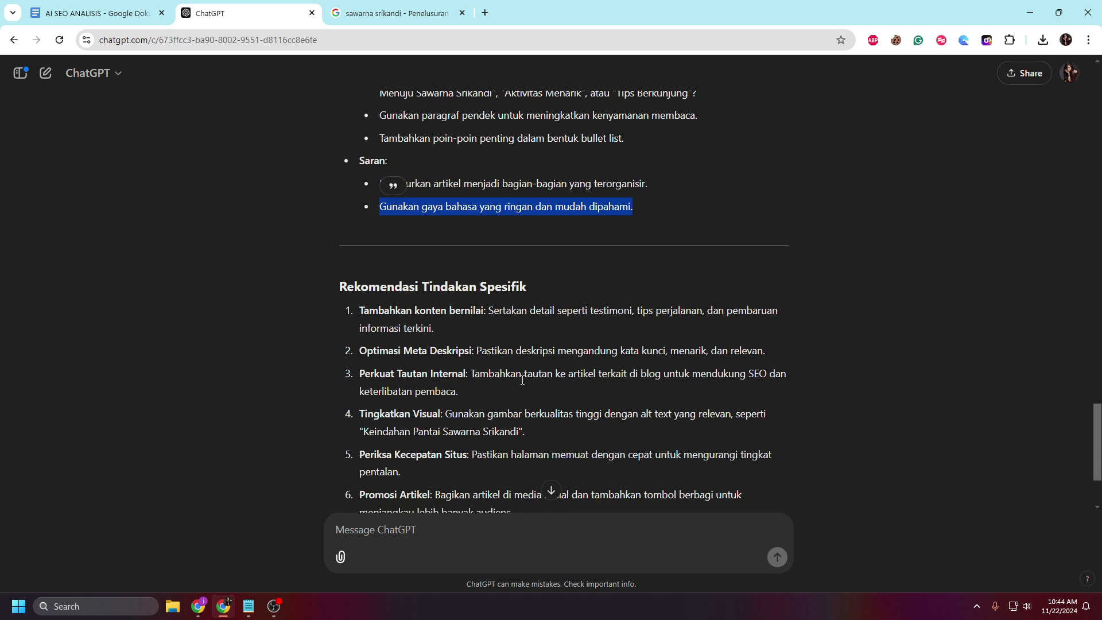
scroll(522, 380, down, 3)
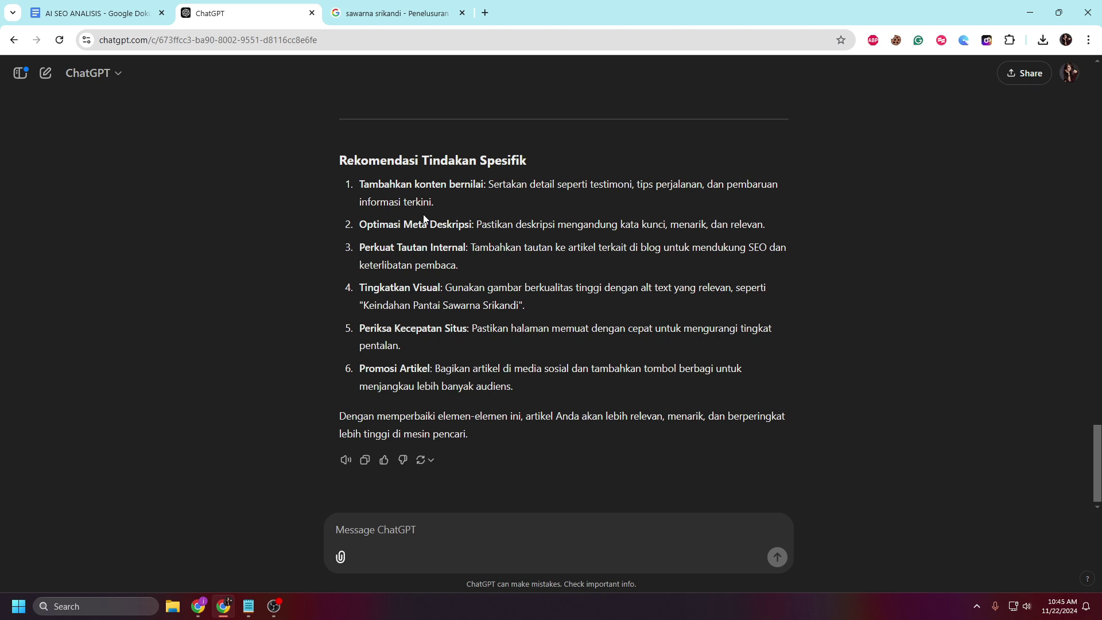
scroll(422, 215, up, 2)
scroll(432, 204, down, 2)
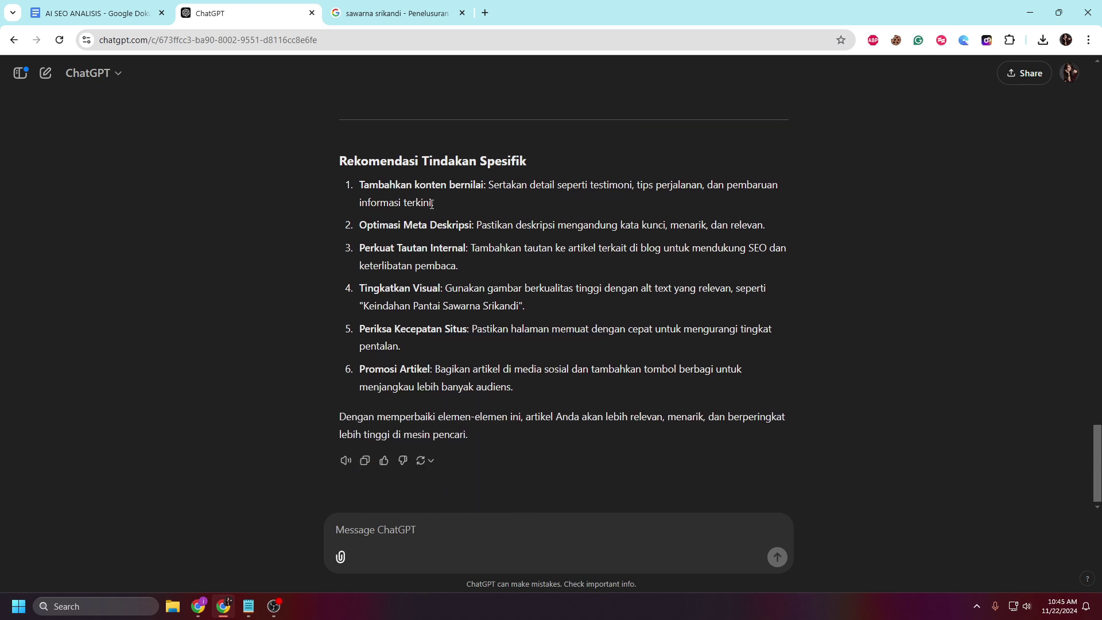
Send the follow-up message "ulangin dengan lebih detail" in the same chat to request a more detailed analysis.
click(413, 531)
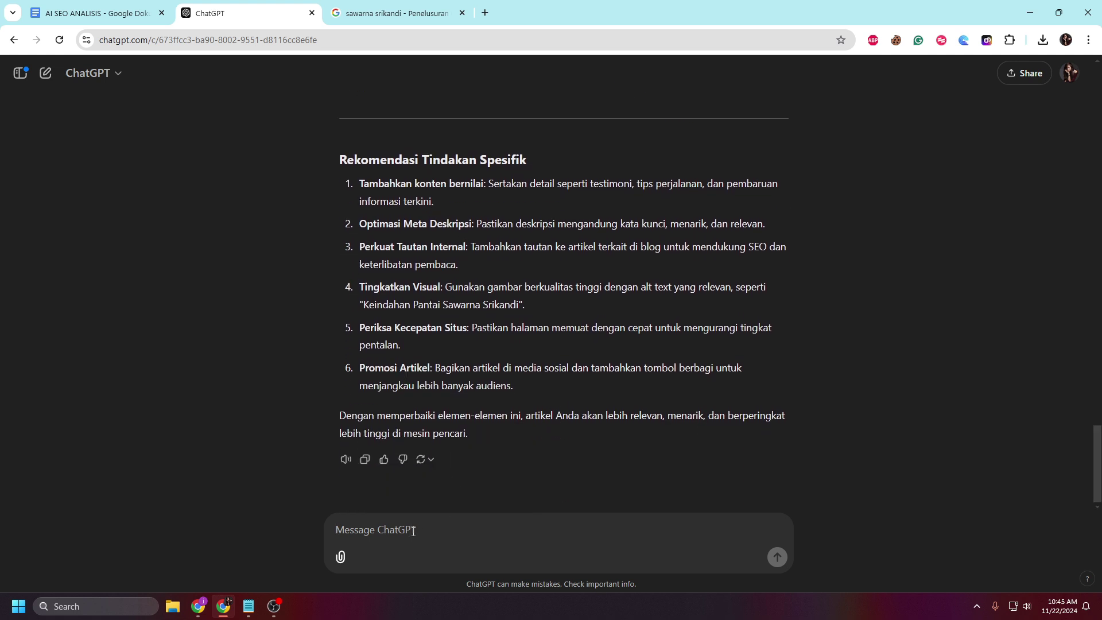
text(y)
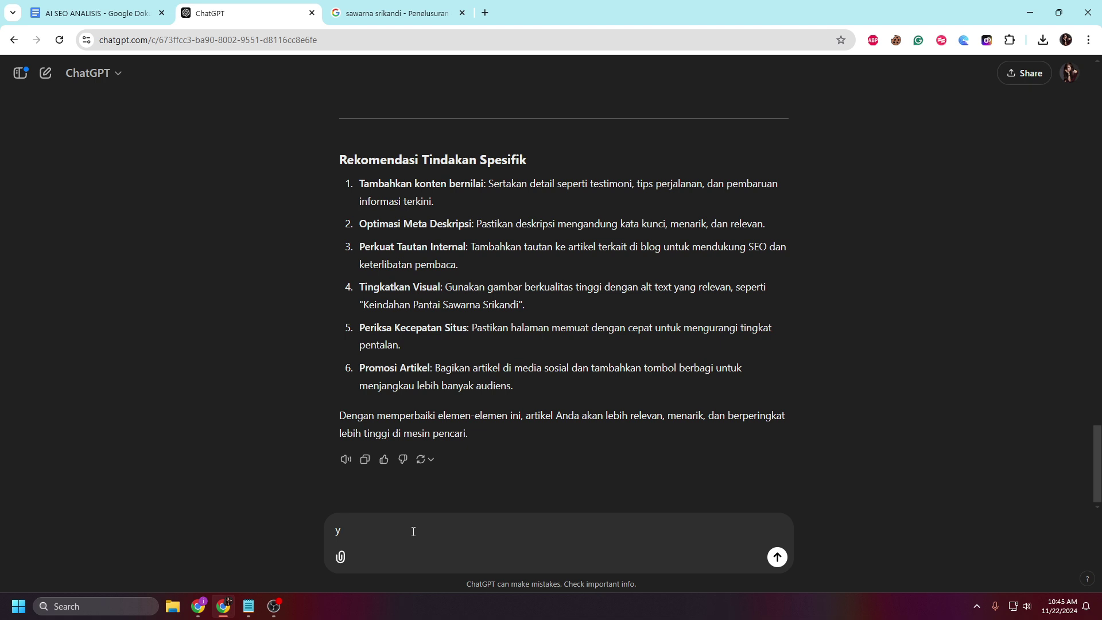
key(BackSpace)
text(ulangin dengan lebih ed)
key(BackSpace)
key(BackSpace)
text(detail)
key(Return)
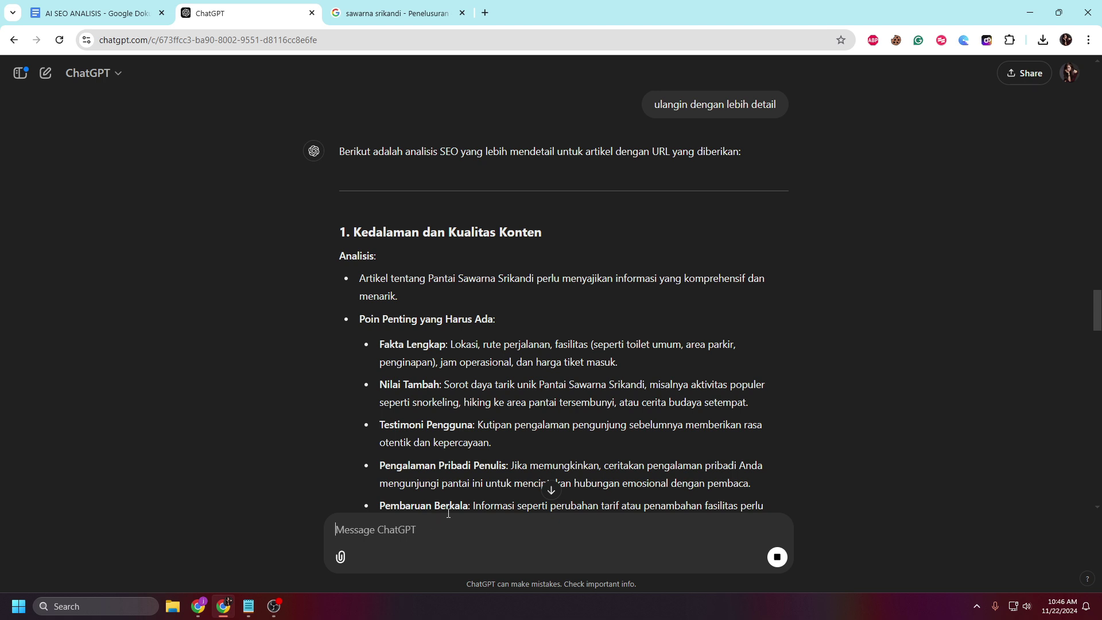
Examine the detailed reply's sections on content depth, URL structure, H1 title tag and internal links.
scroll(468, 462, down, 2)
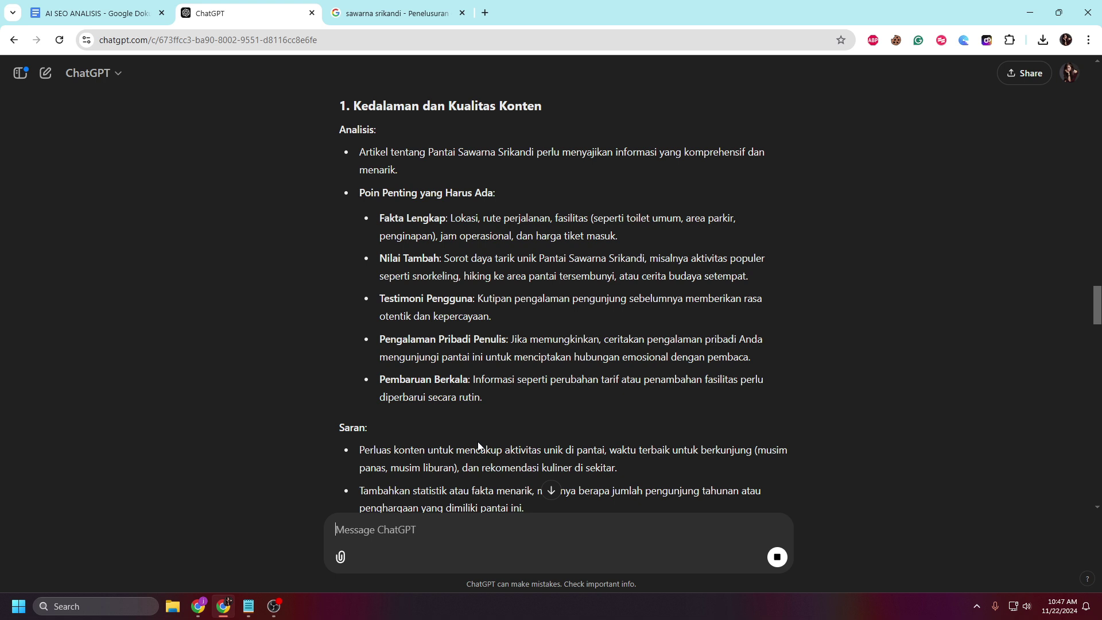
scroll(478, 446, down, 2)
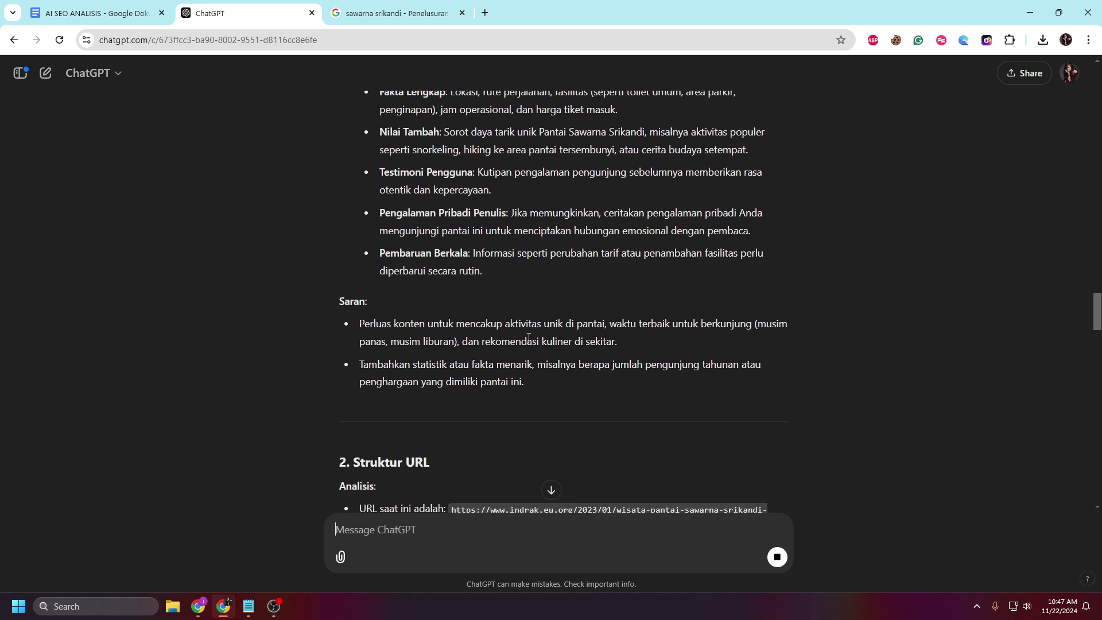
scroll(541, 339, down, 2)
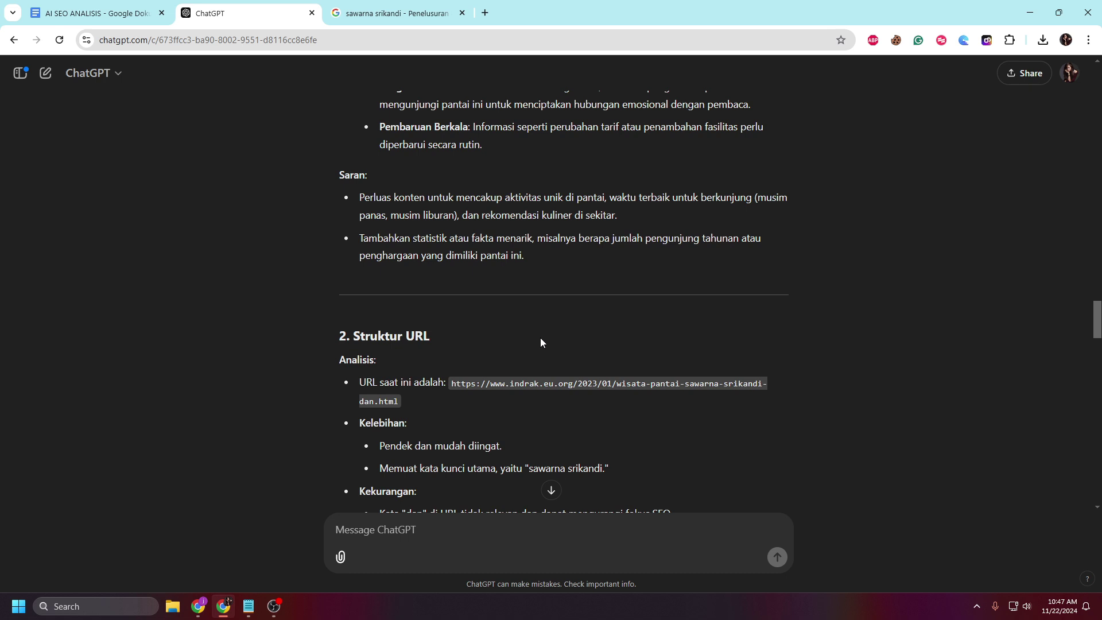
scroll(541, 342, down, 3)
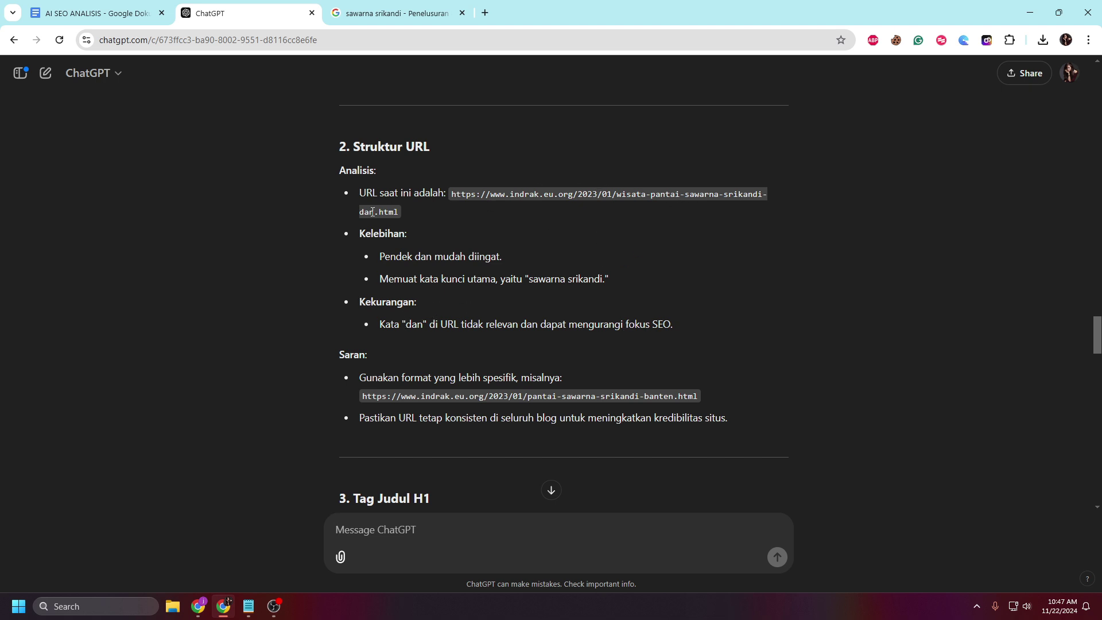
drag(360, 214, 360, 213)
scroll(390, 286, down, 3)
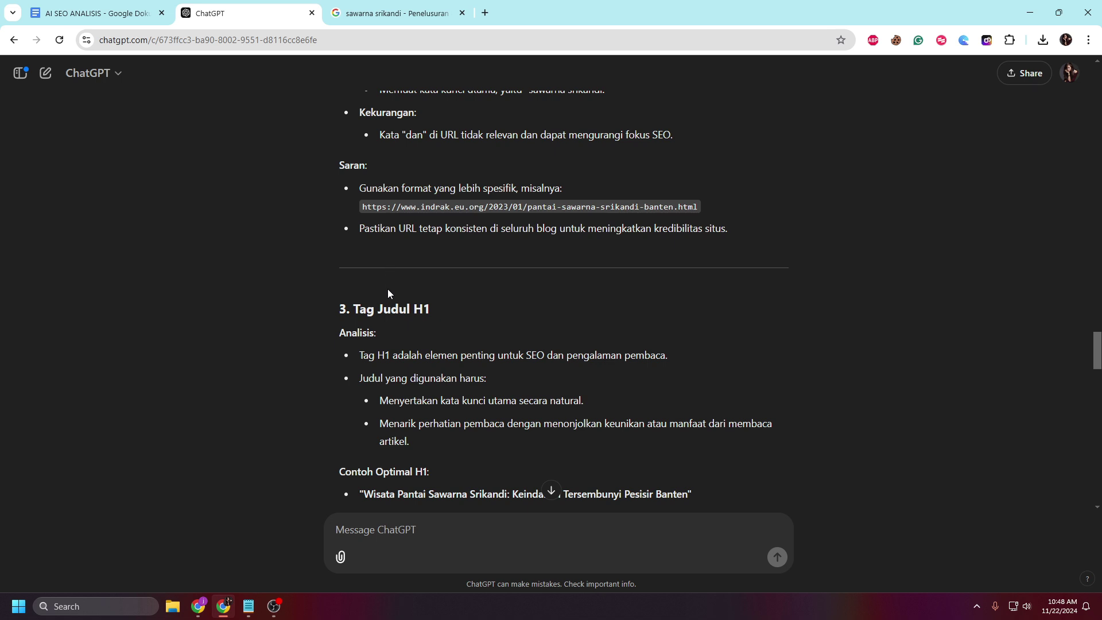
scroll(418, 406, down, 1)
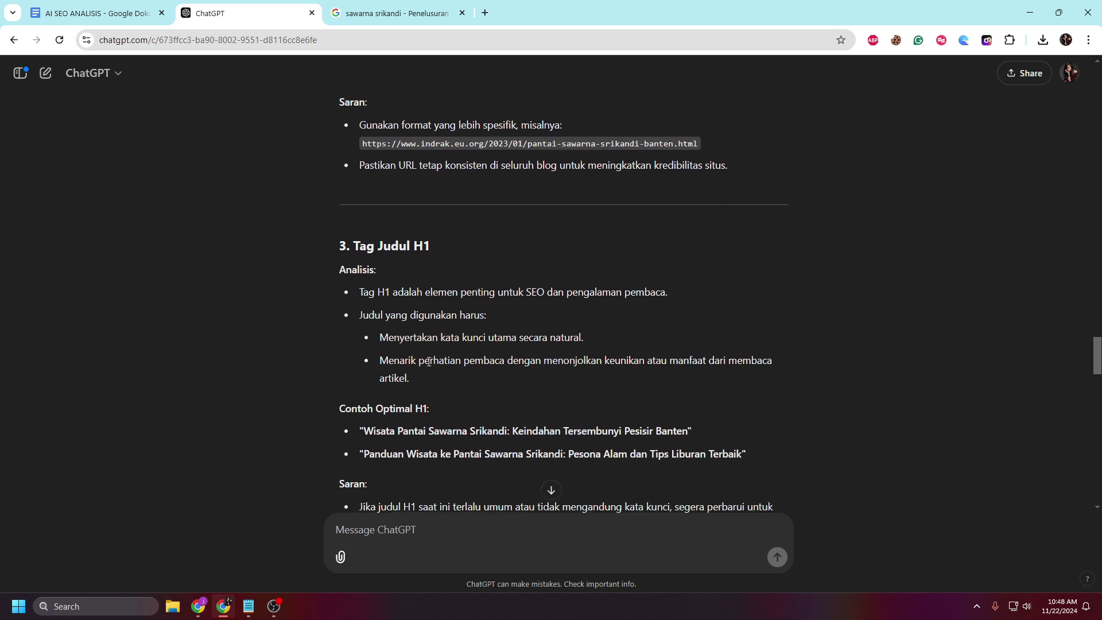
scroll(450, 376, down, 1)
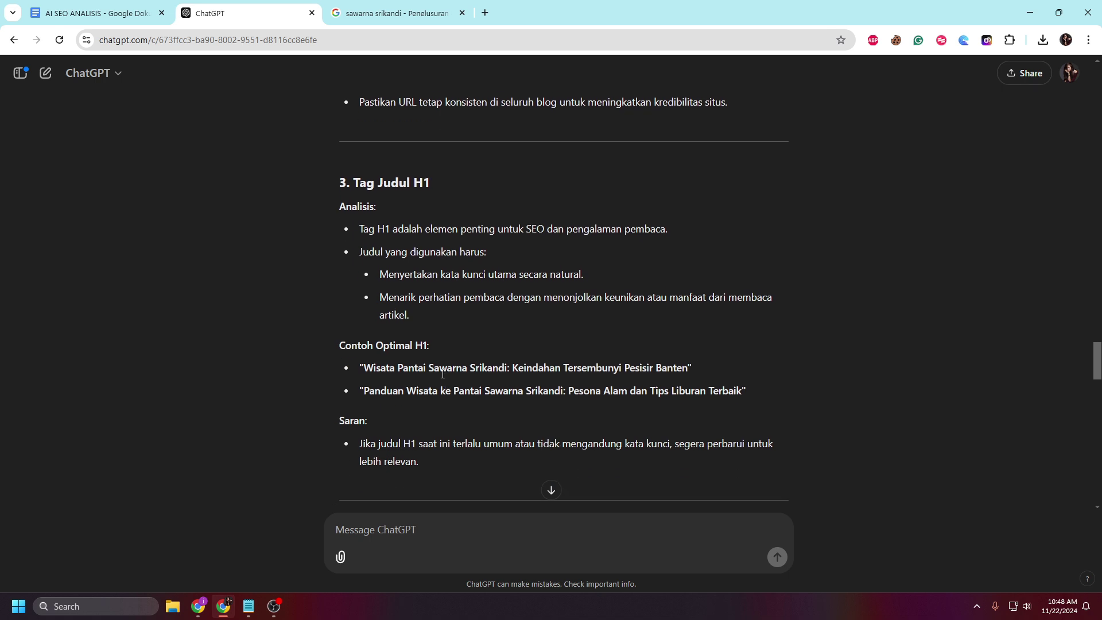
scroll(442, 374, down, 1)
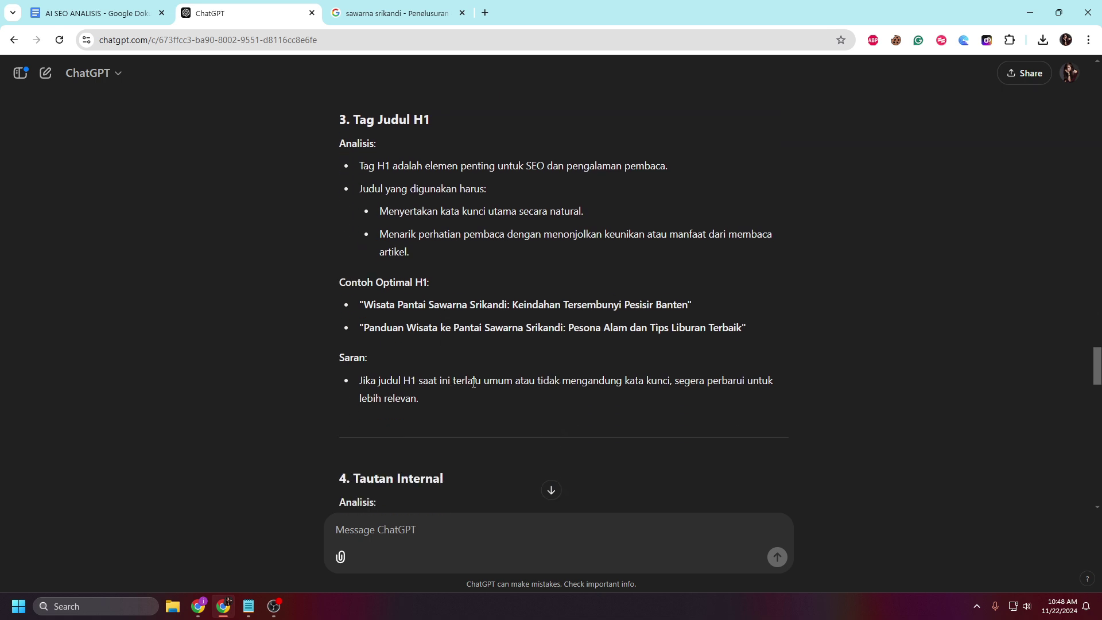
scroll(473, 382, down, 3)
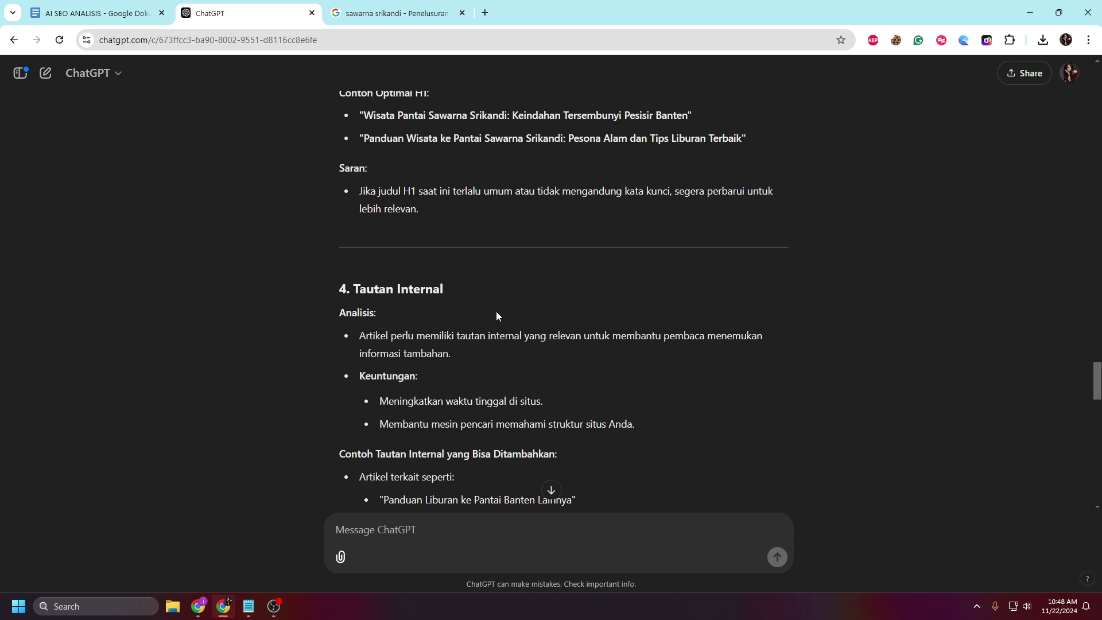
scroll(474, 345, down, 2)
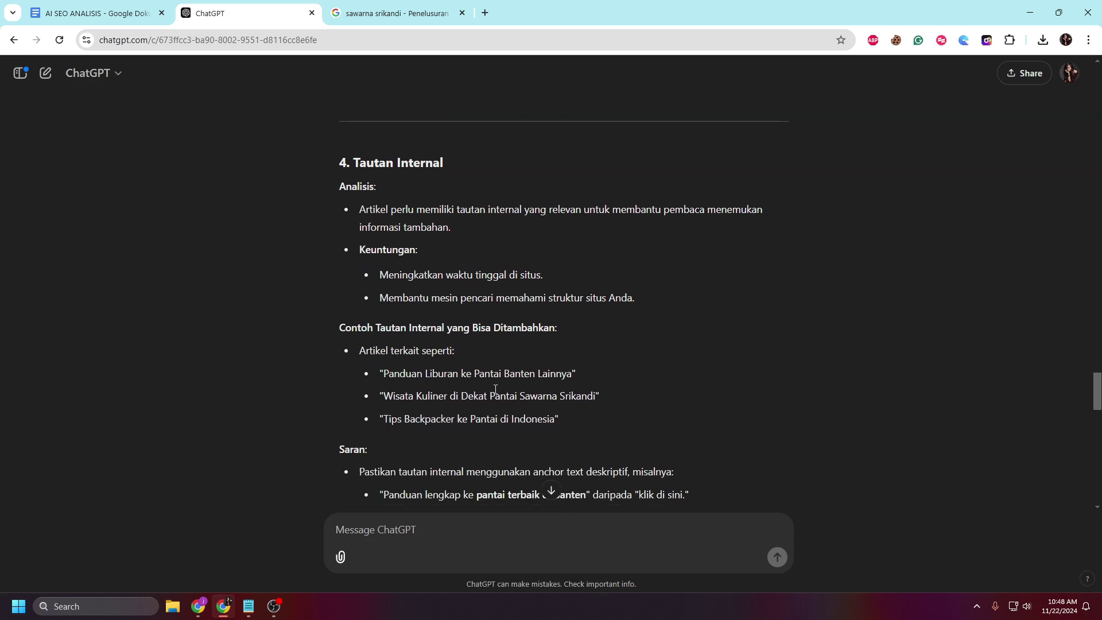
Examine the internal link advice, highlighting "Panduan lengkap ke pantai terbaik di Banten" and "klik di sini", and the "Meta Deskripsi" section.
scroll(495, 389, down, 3)
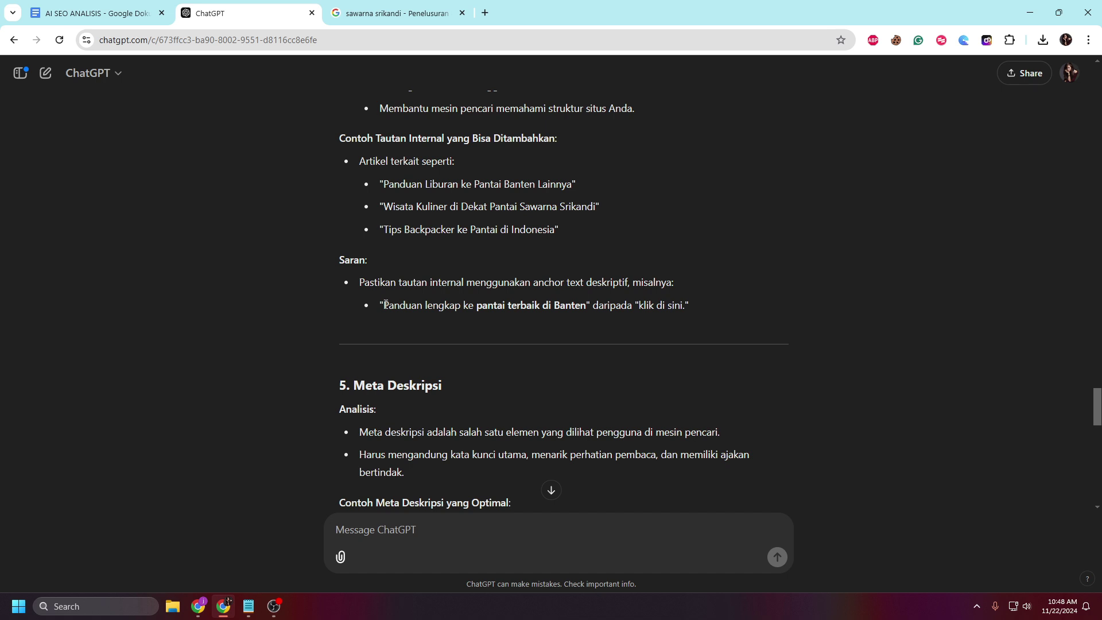
drag(384, 304, 587, 306)
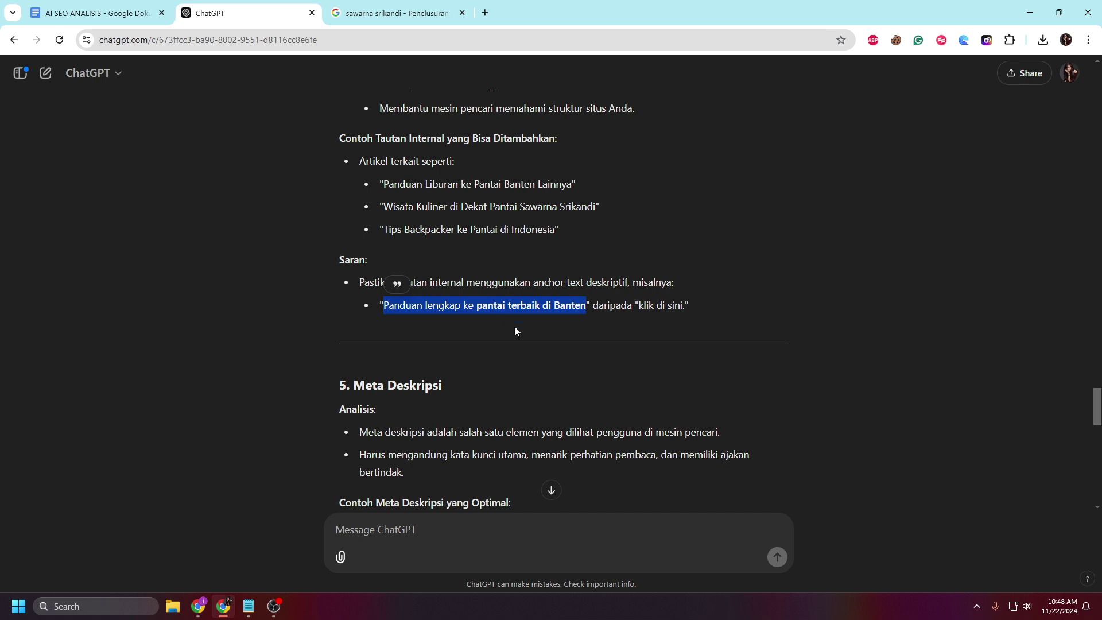
click(534, 306)
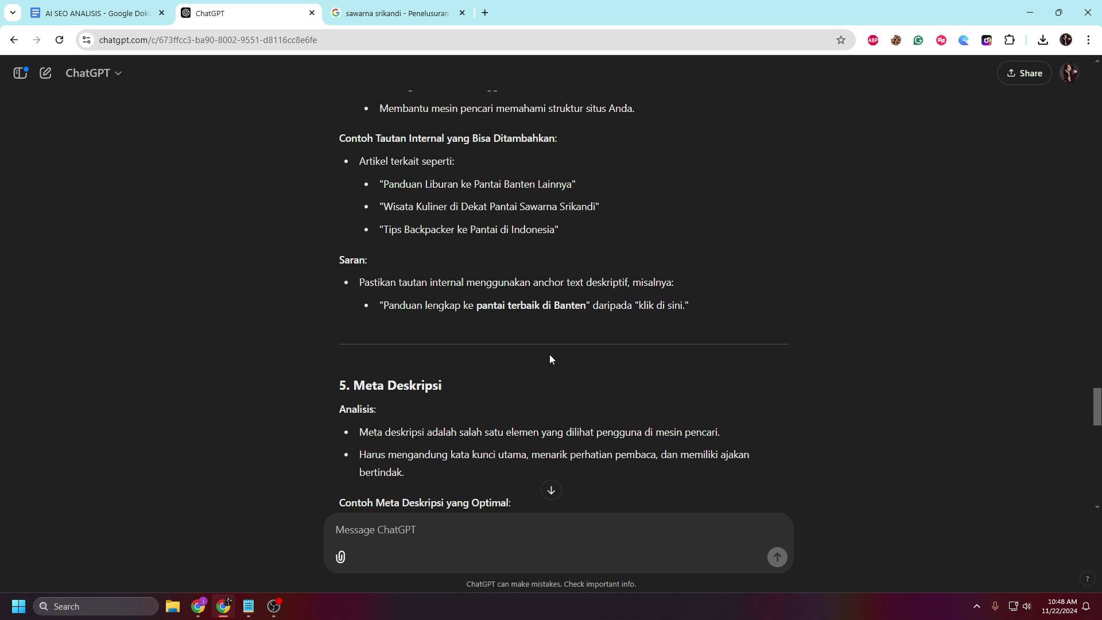
key(ctrl+plus)
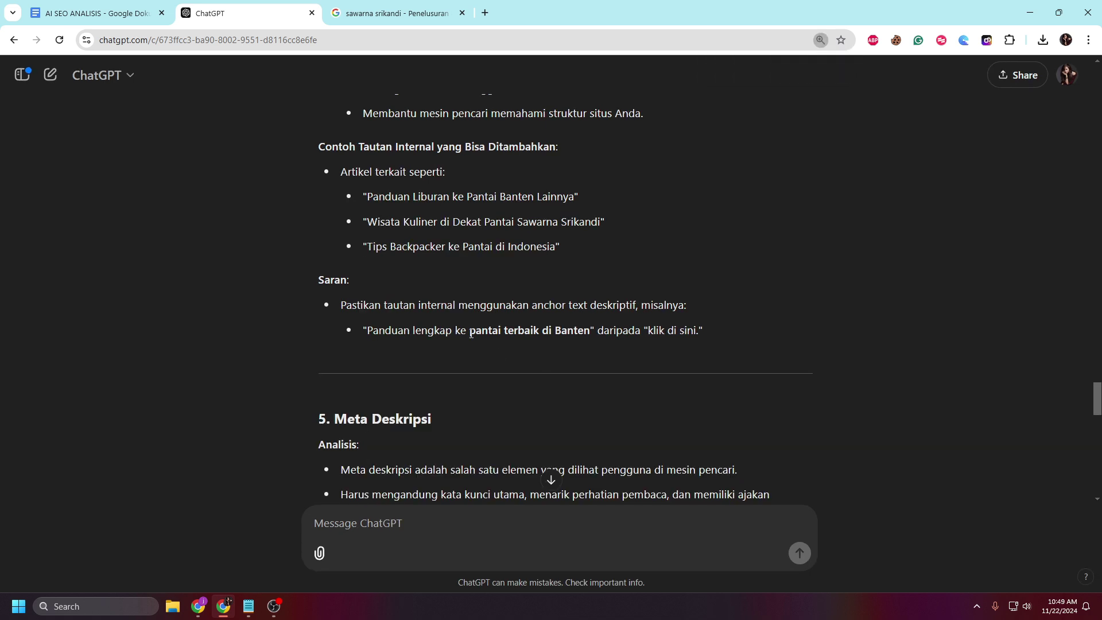
drag(468, 334, 590, 334)
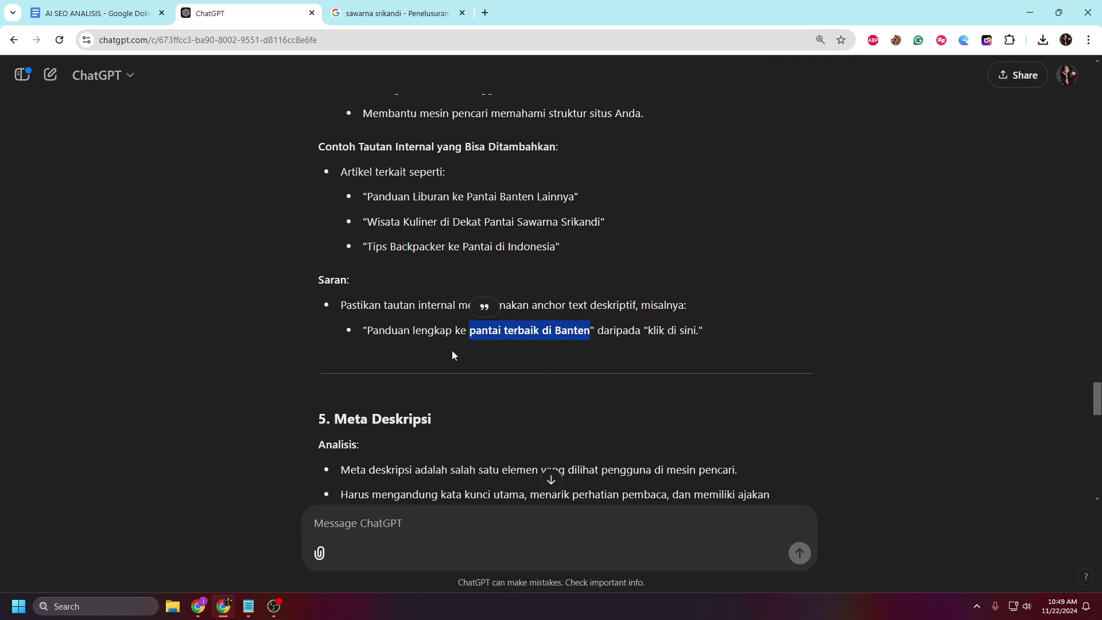
drag(368, 333, 466, 331)
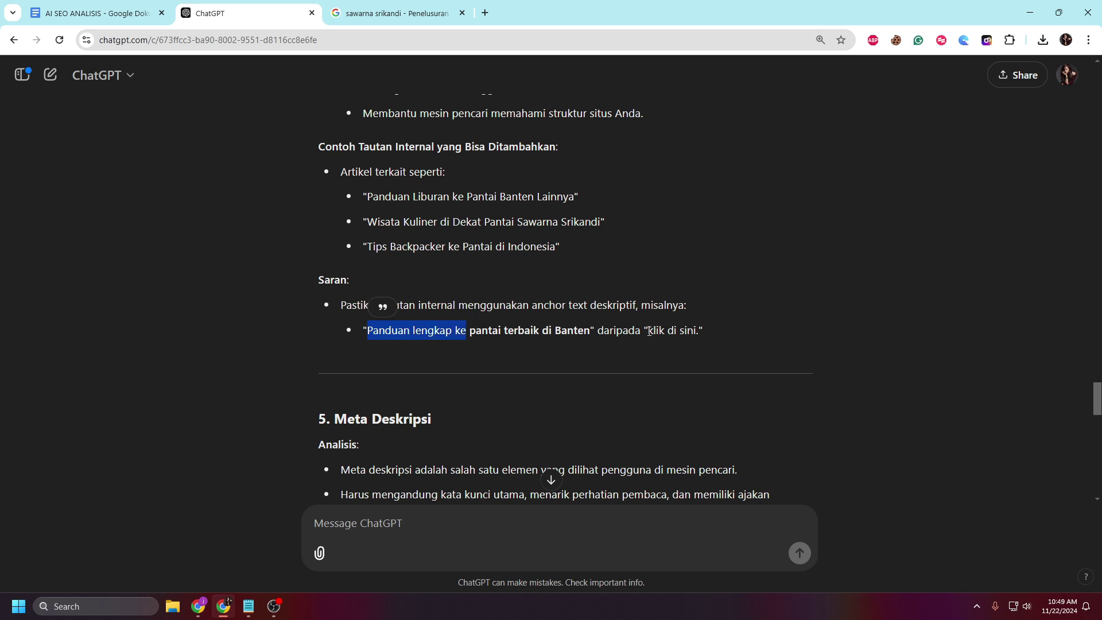
drag(647, 332, 694, 332)
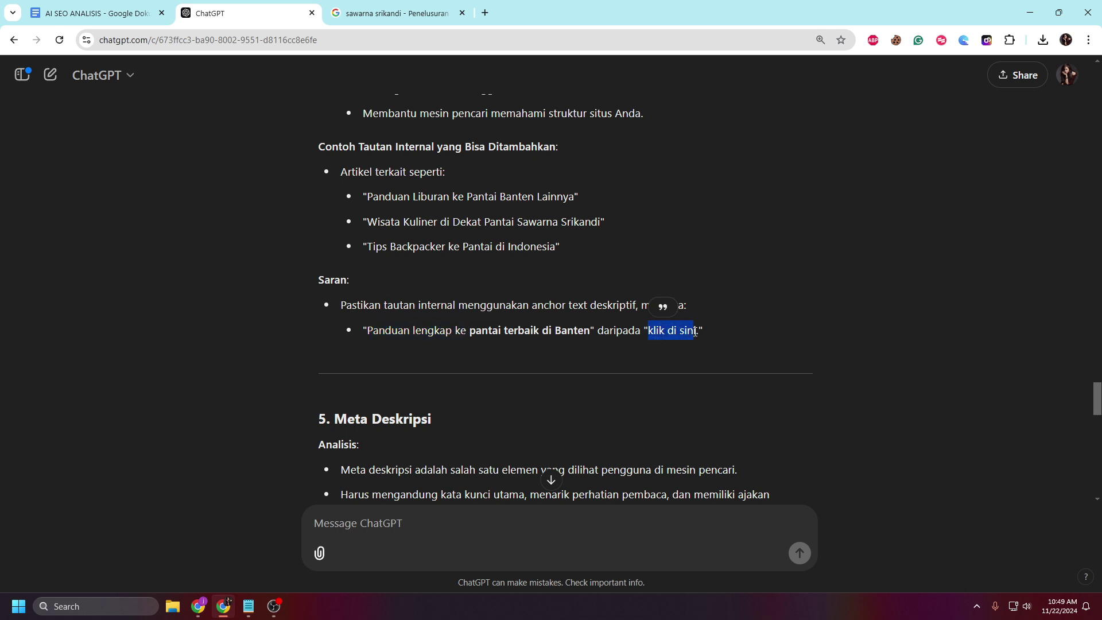
click(693, 379)
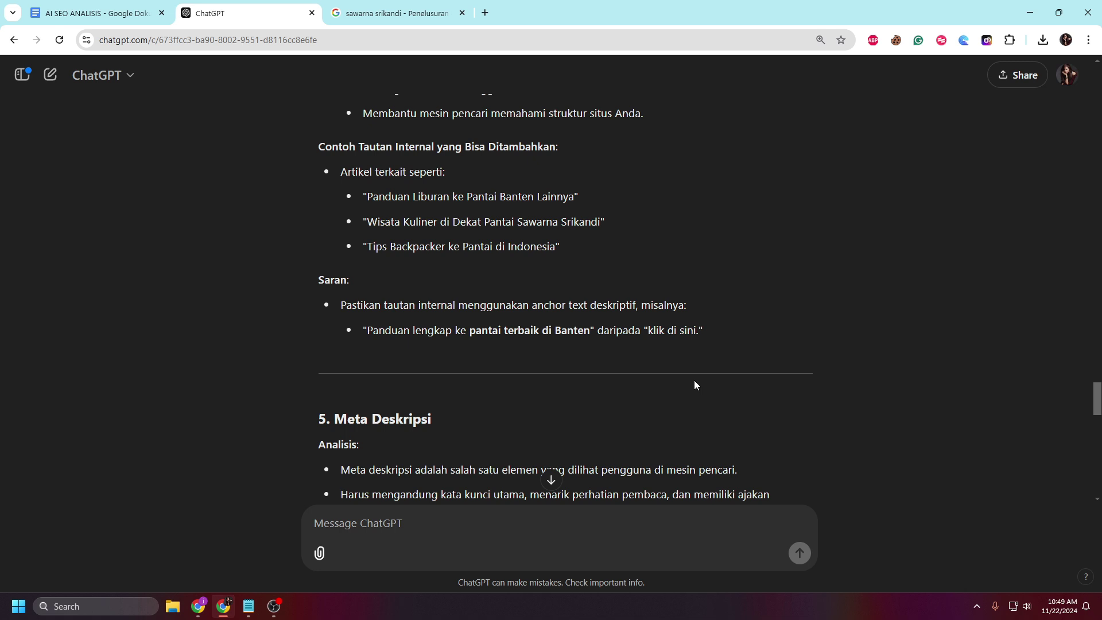
scroll(694, 384, down, 2)
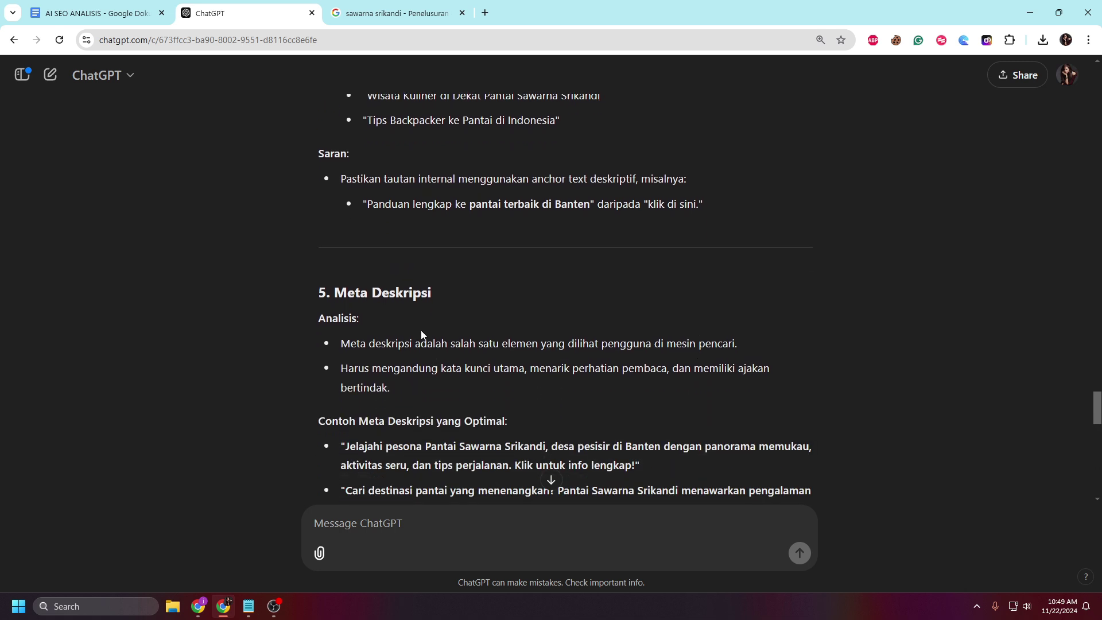
scroll(417, 327, down, 1)
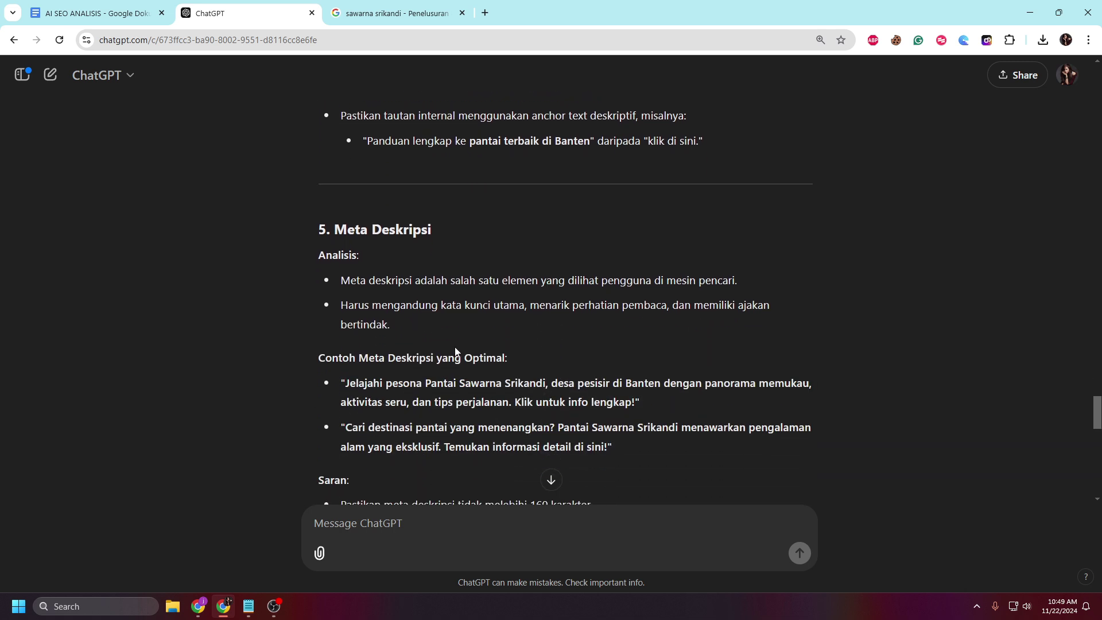
Read the detailed reply's remaining "Meta Deskripsi" advice, the "Keterbacaan" section and the "Rekomendasi Tindakan Spesifik" list through to its closing paragraph.
scroll(456, 351, down, 2)
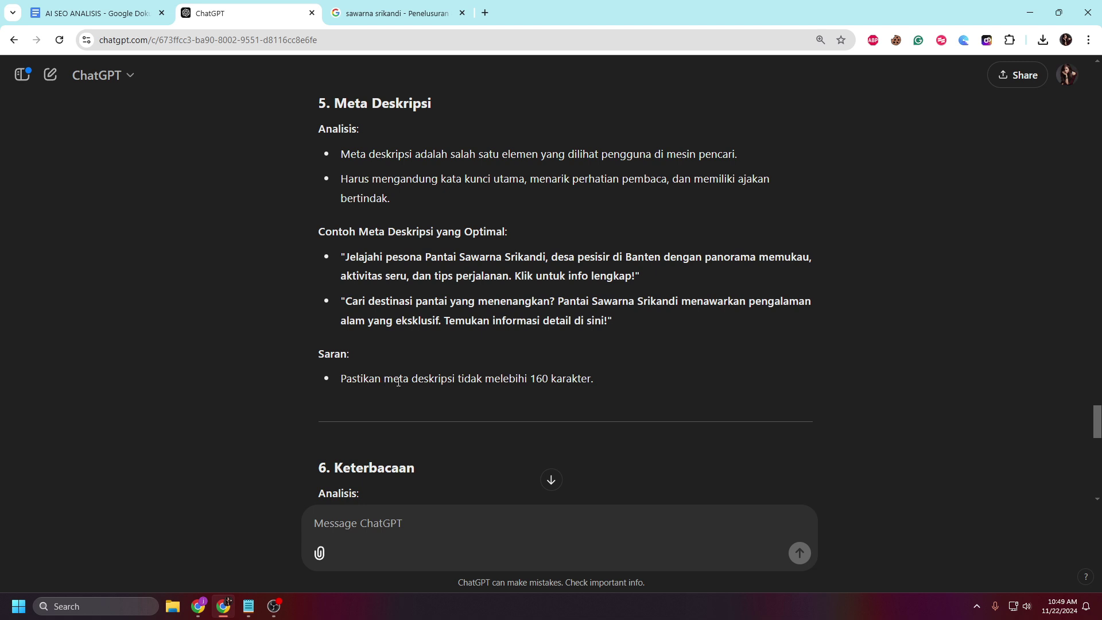
scroll(560, 390, down, 5)
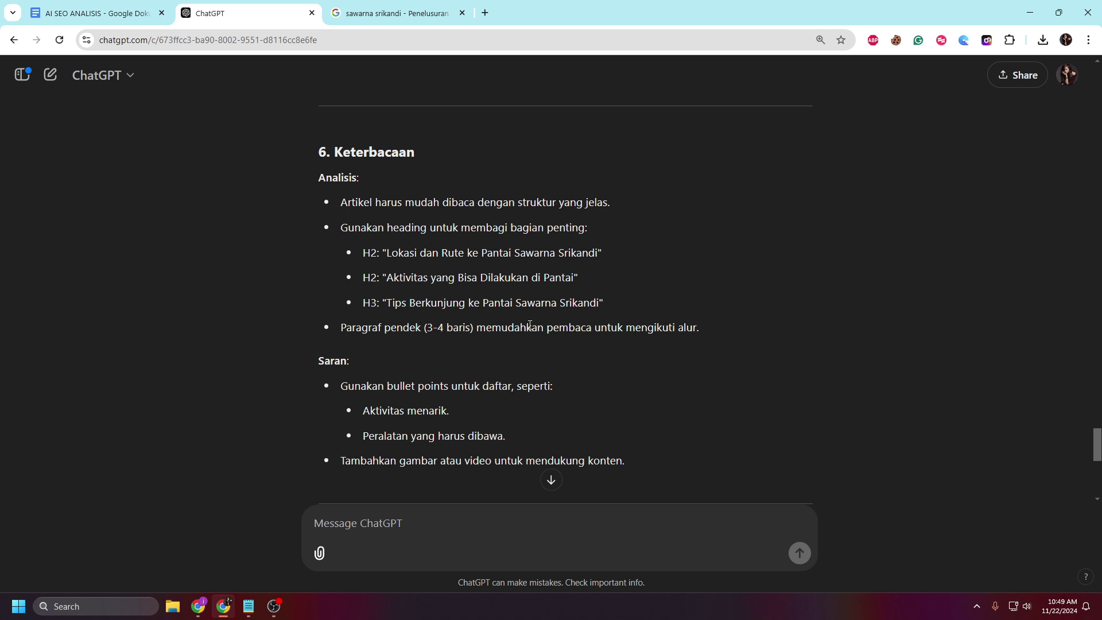
scroll(529, 324, down, 1)
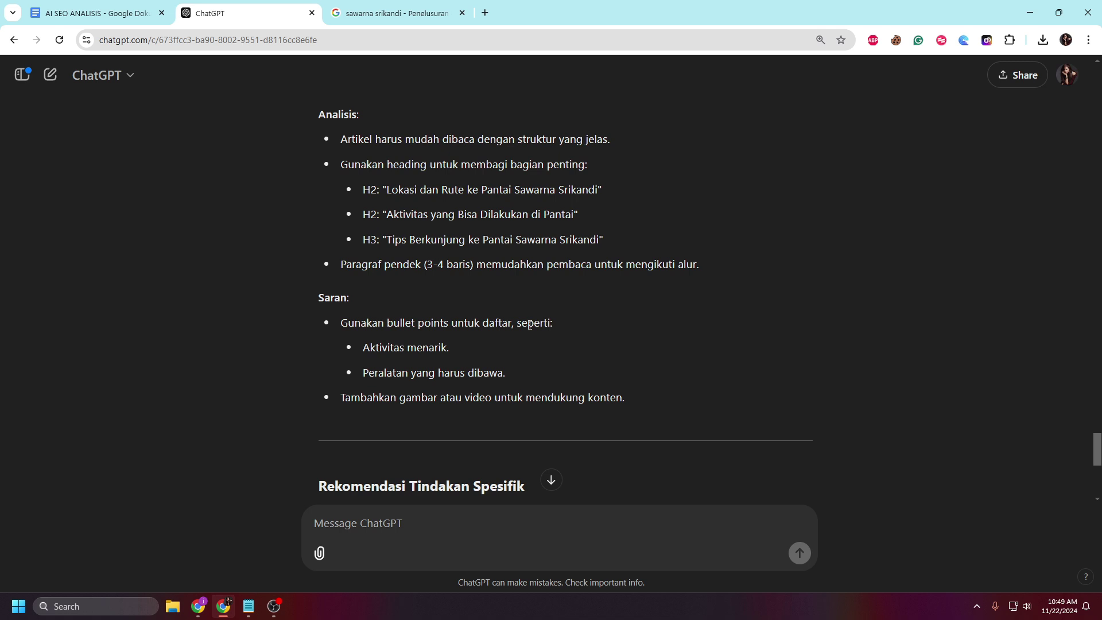
scroll(529, 324, down, 4)
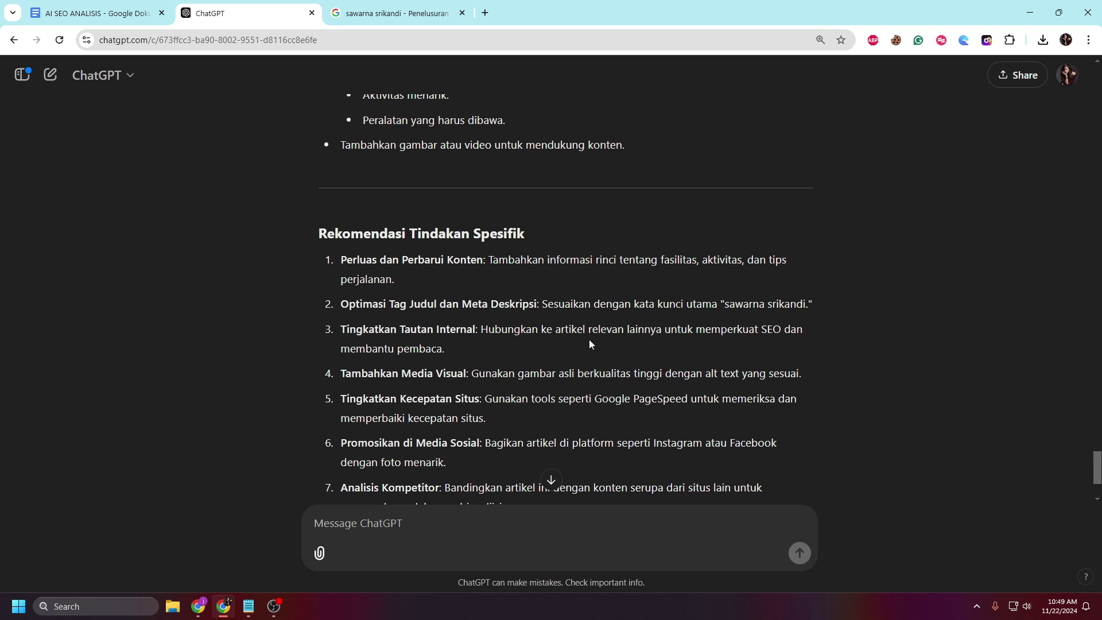
scroll(589, 343, down, 1)
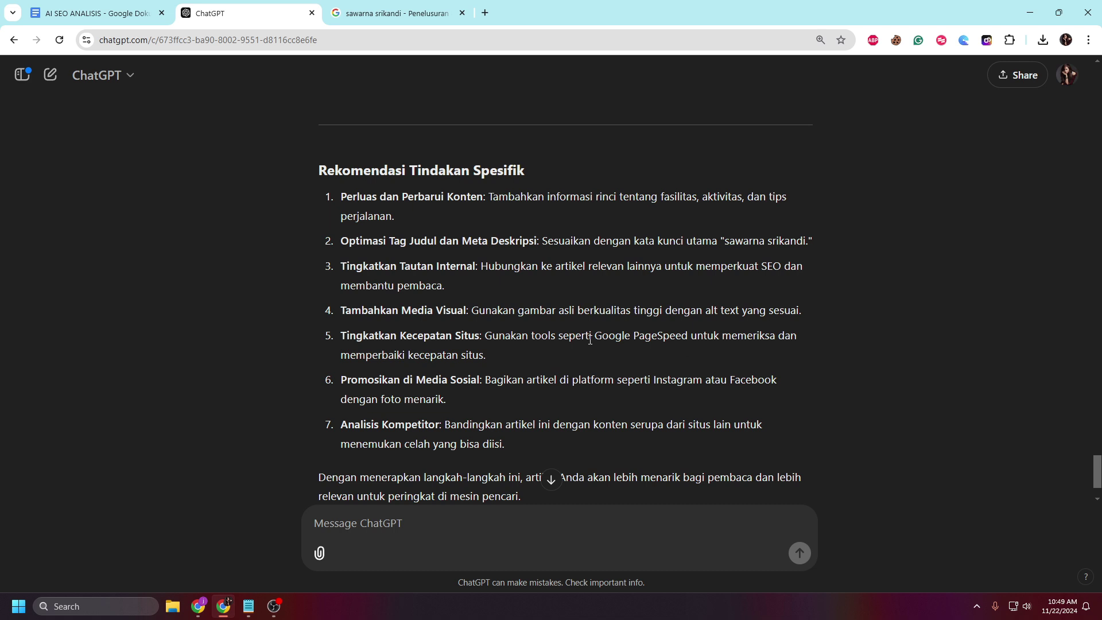
scroll(590, 340, down, 1)
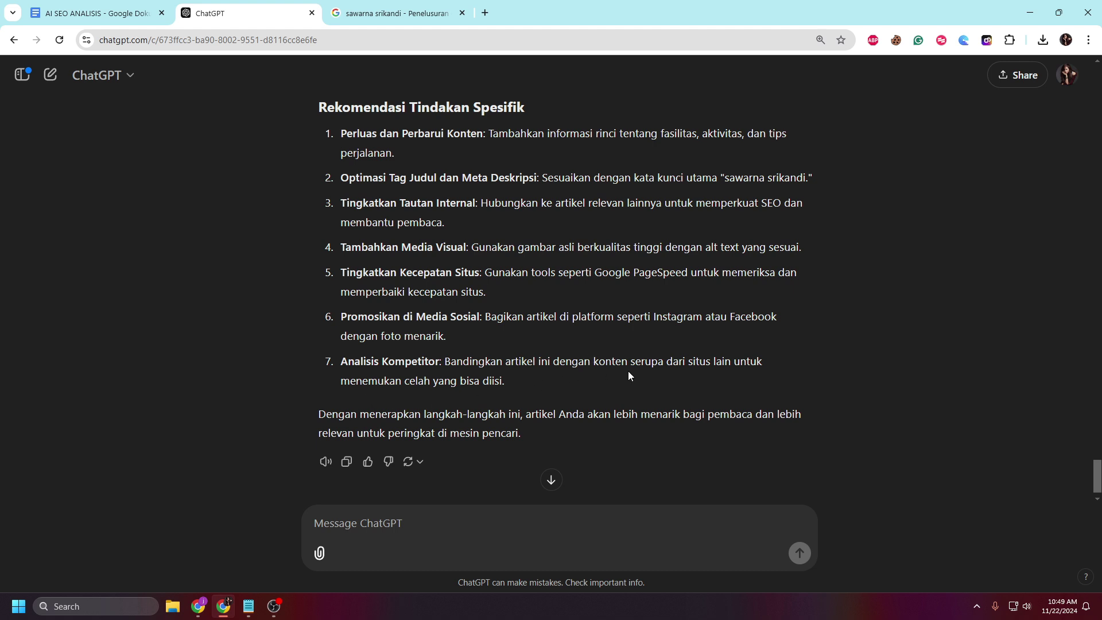
scroll(641, 373, down, 1)
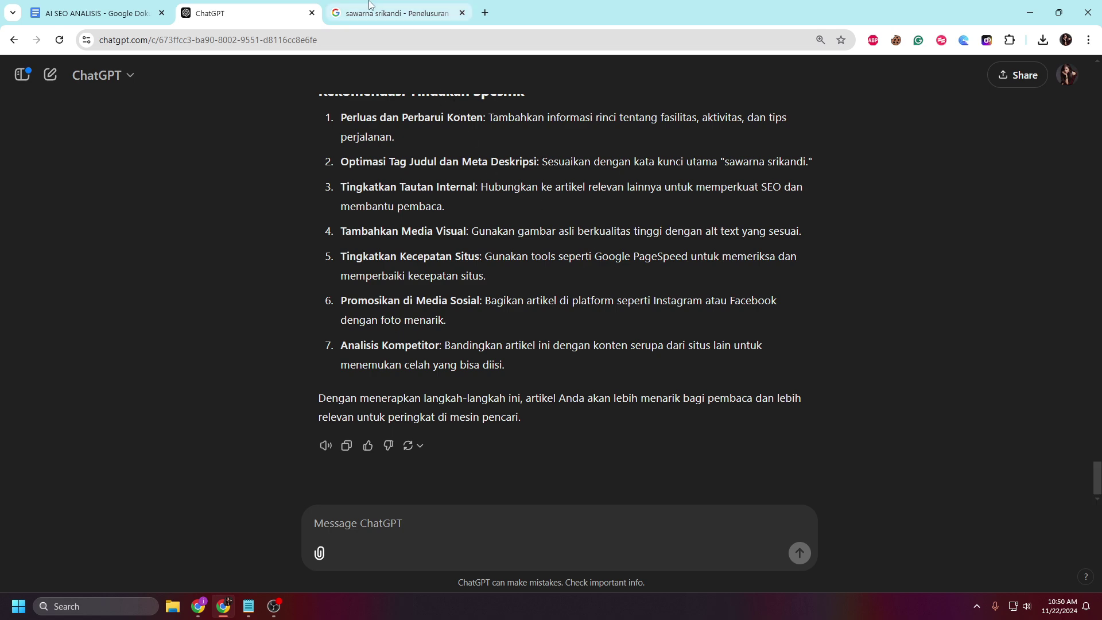
Compare the INDRAK article's listing in the Google results for "sawarna srikandi" with ChatGPT's recommendations, clearing the highlighted snippet and ending on the Google results.
key(ctrl+Tab)
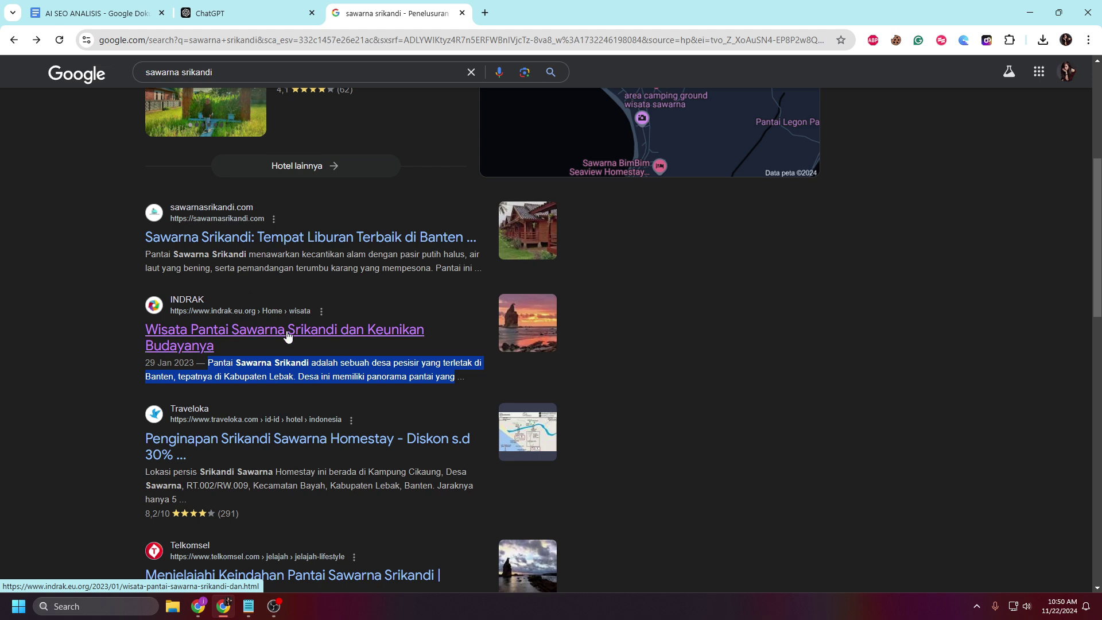
click(89, 317)
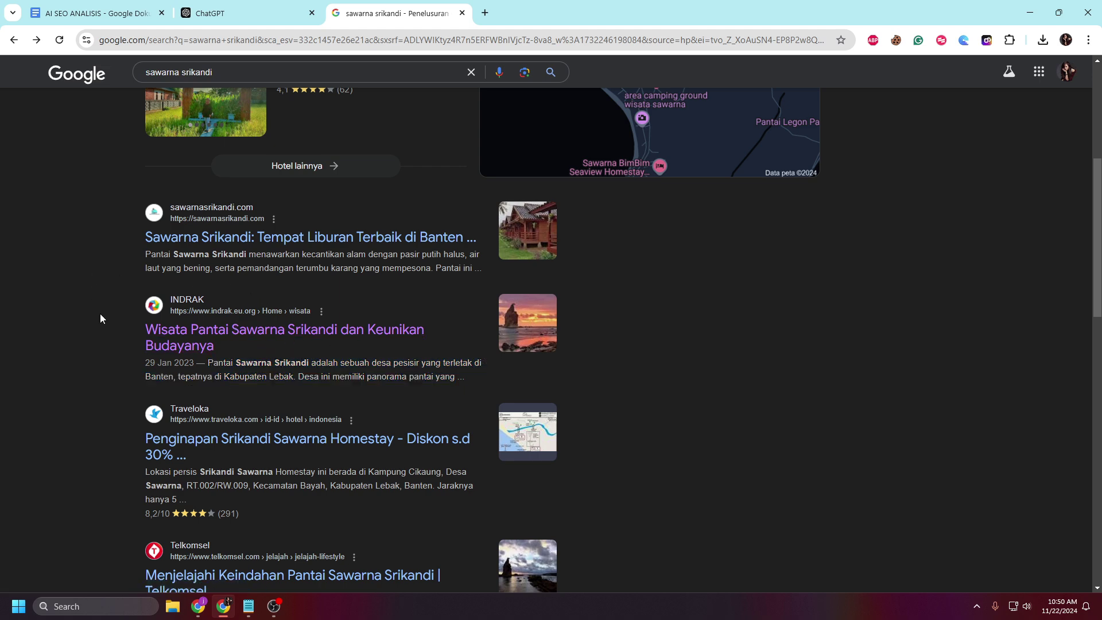
click(248, 13)
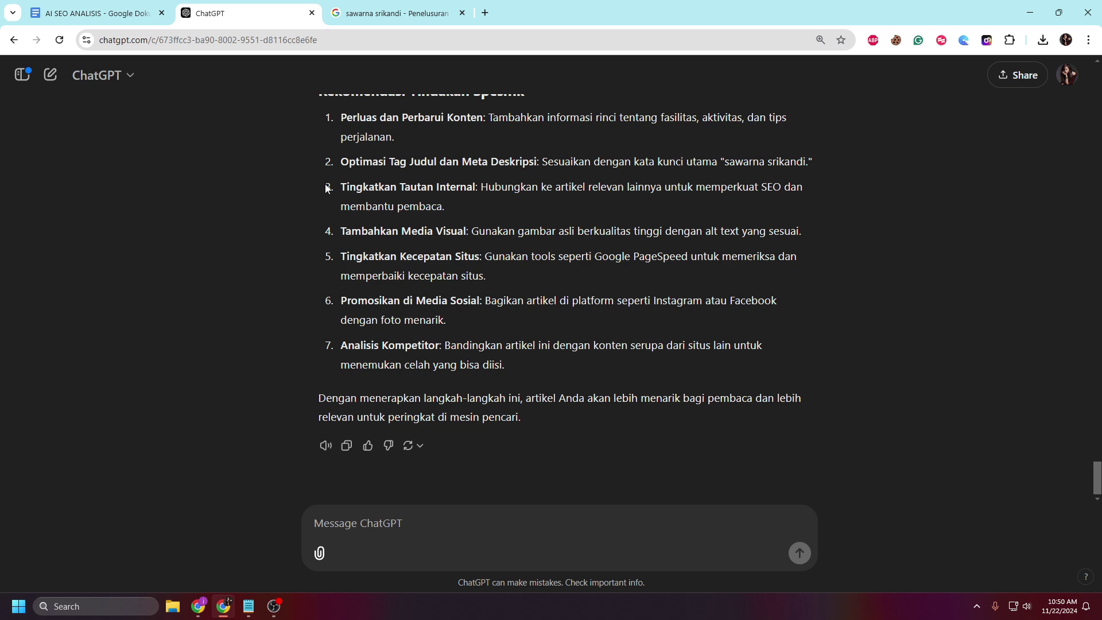
click(396, 12)
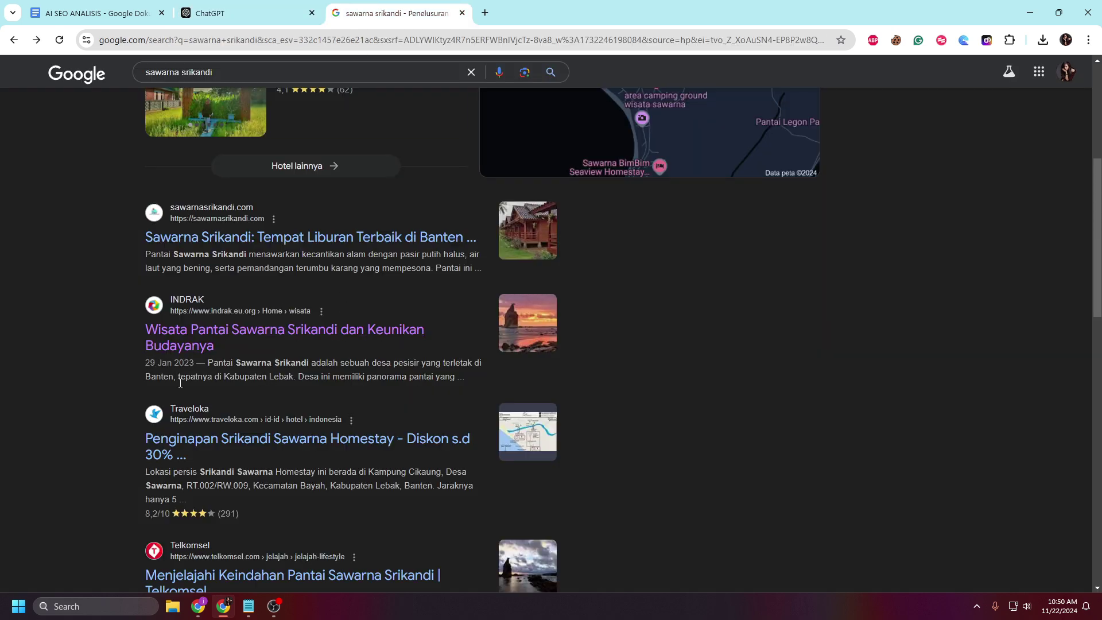